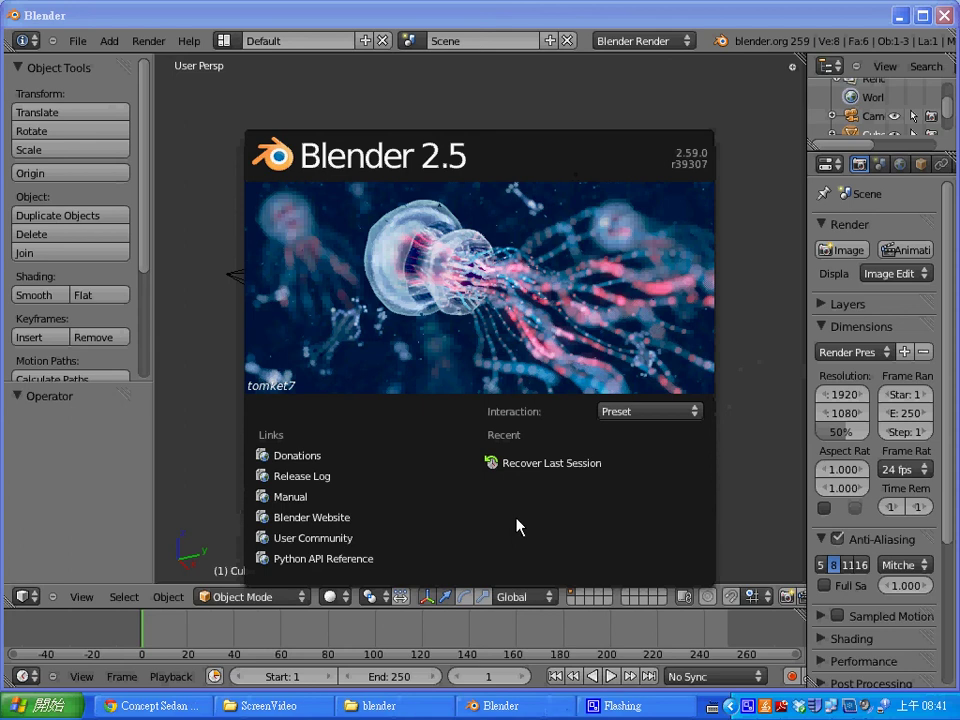
Close the splash screen, widen the Properties and Outliner area, and bring up the Concept Sedan web page.
{"action": "left_click", "coordinate": [449, 117]}
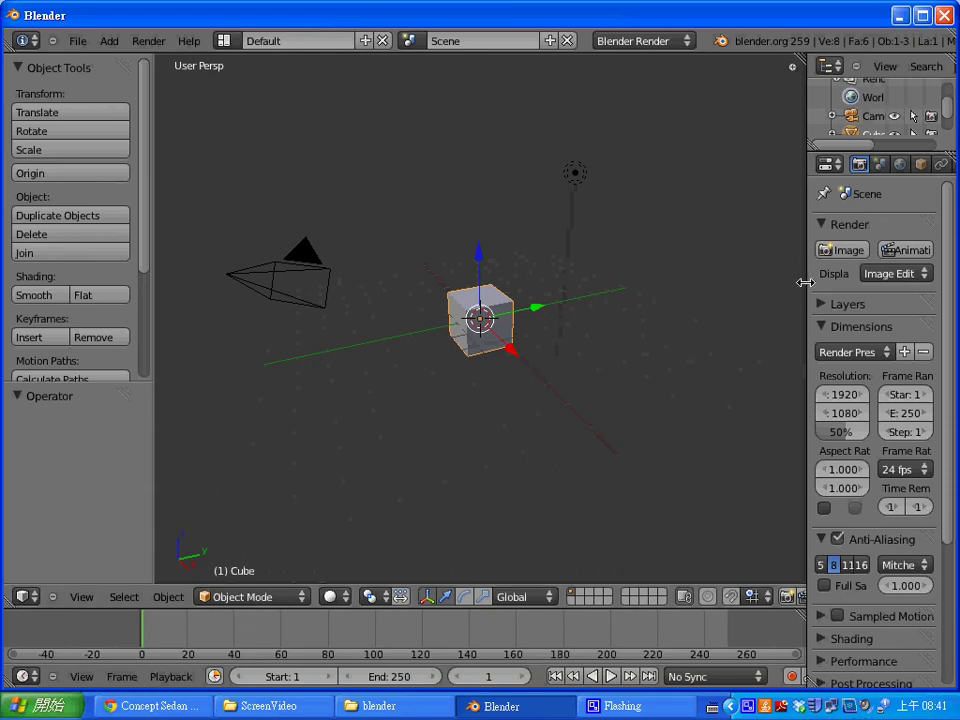
{"action": "left_click_drag", "start_coordinate": [804, 283], "coordinate": [671, 280]}
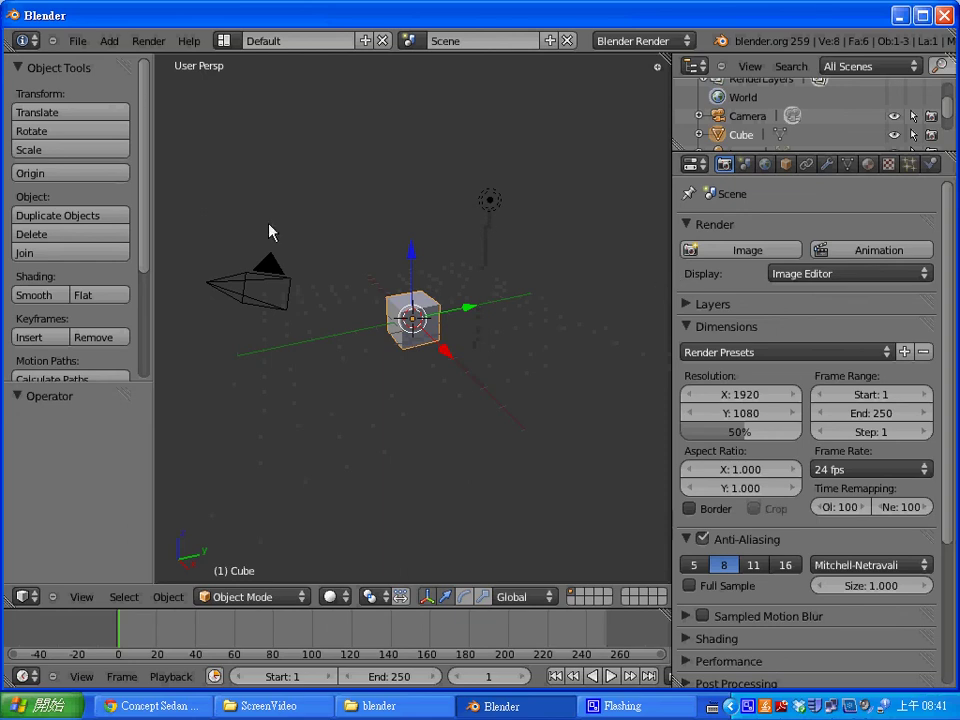
{"action": "left_click", "coordinate": [77, 41]}
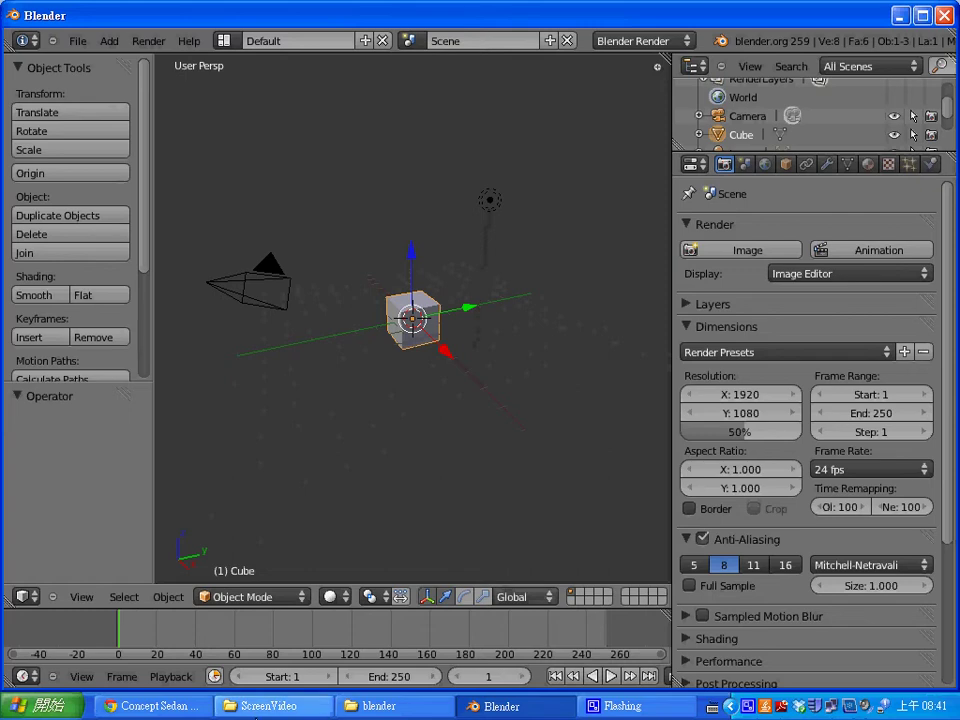
{"action": "left_click", "coordinate": [186, 706]}
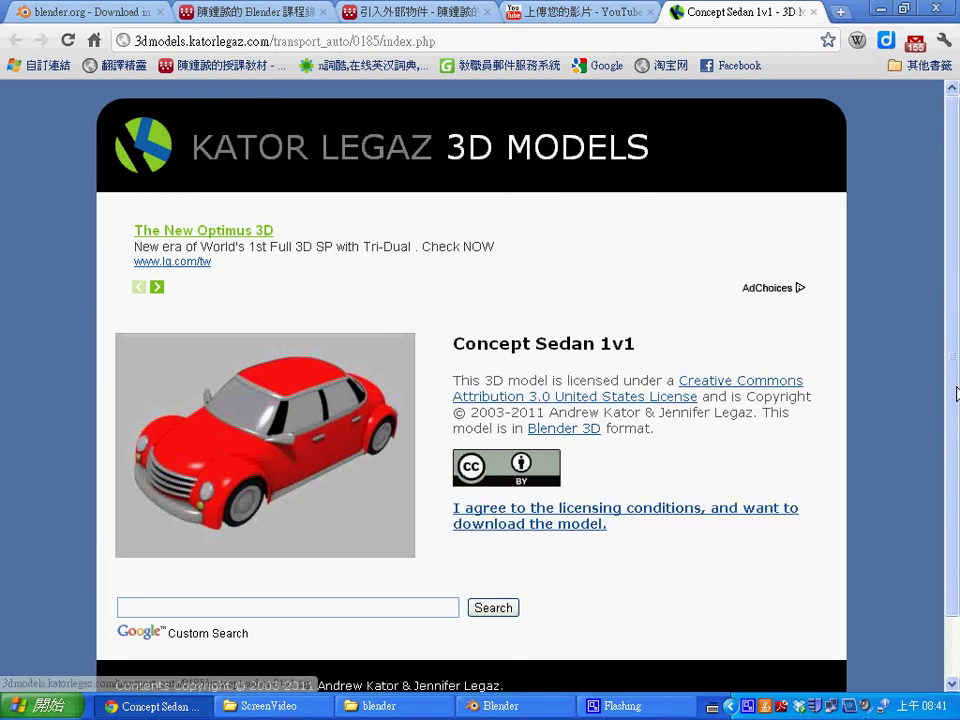
Download concept-sedan-01v1.zip from the Concept Sedan 1v1 page and show Chrome's full downloads list.
{"action": "left_click_drag", "start_coordinate": [954, 319], "coordinate": [952, 380]}
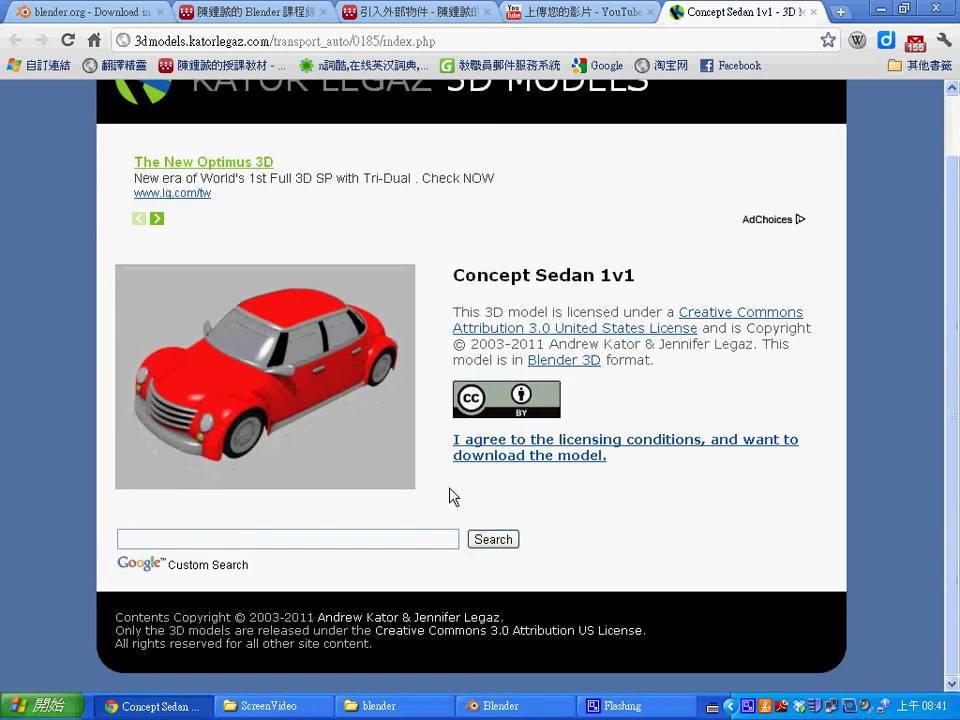
{"action": "left_click", "coordinate": [527, 455]}
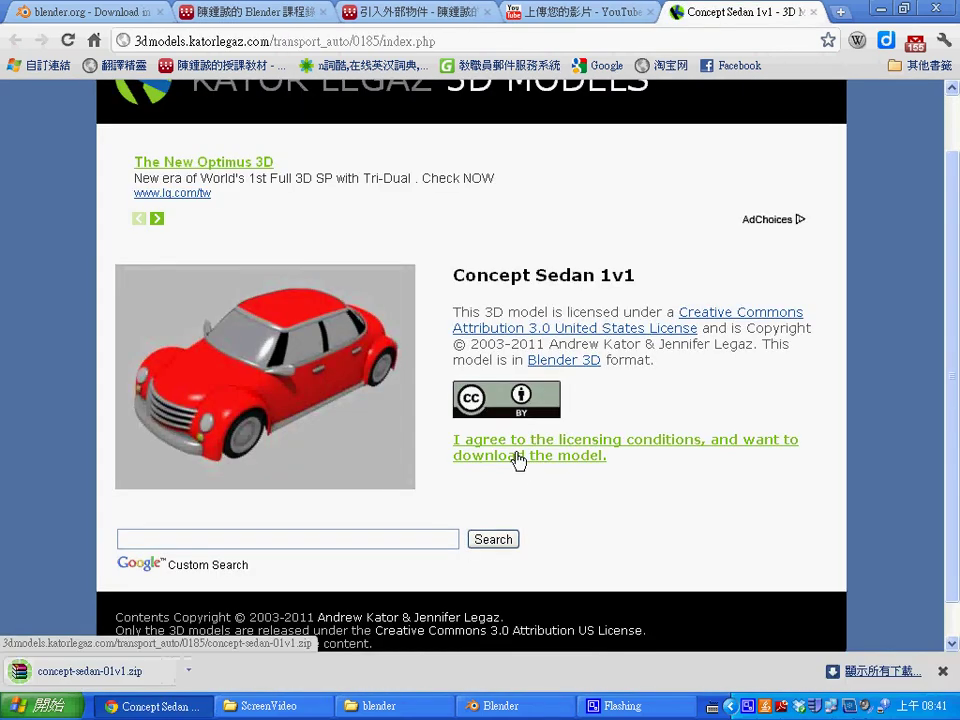
{"action": "left_click", "coordinate": [883, 673]}
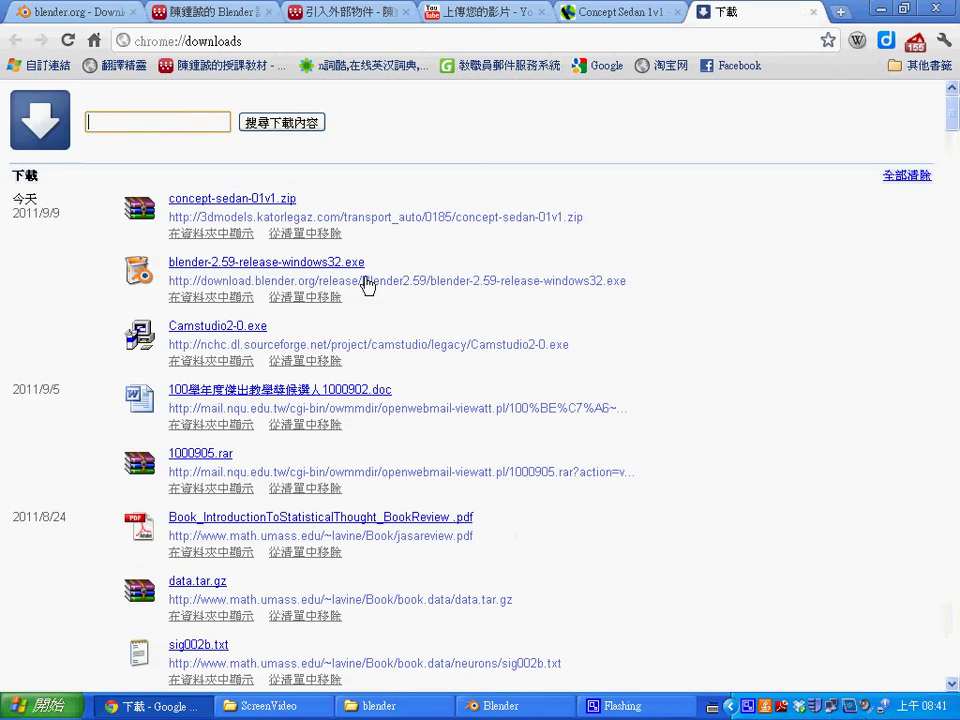
Move the downloaded concept-sedan-01v1.zip into D:\blender\RefModel.
{"action": "left_click", "coordinate": [222, 237]}
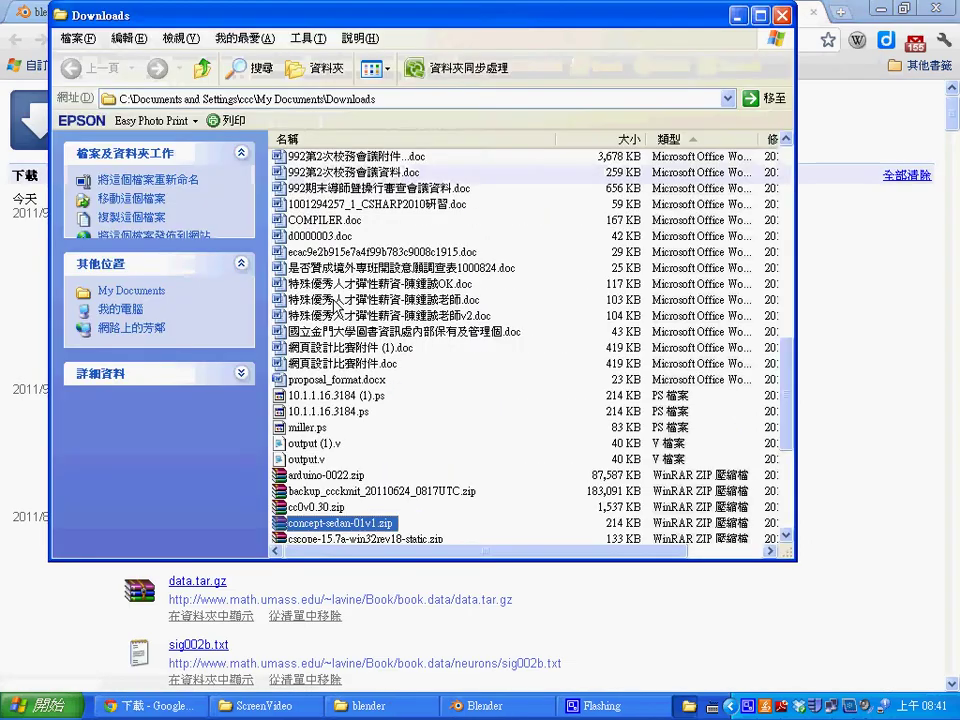
{"action": "right_click", "coordinate": [369, 515]}
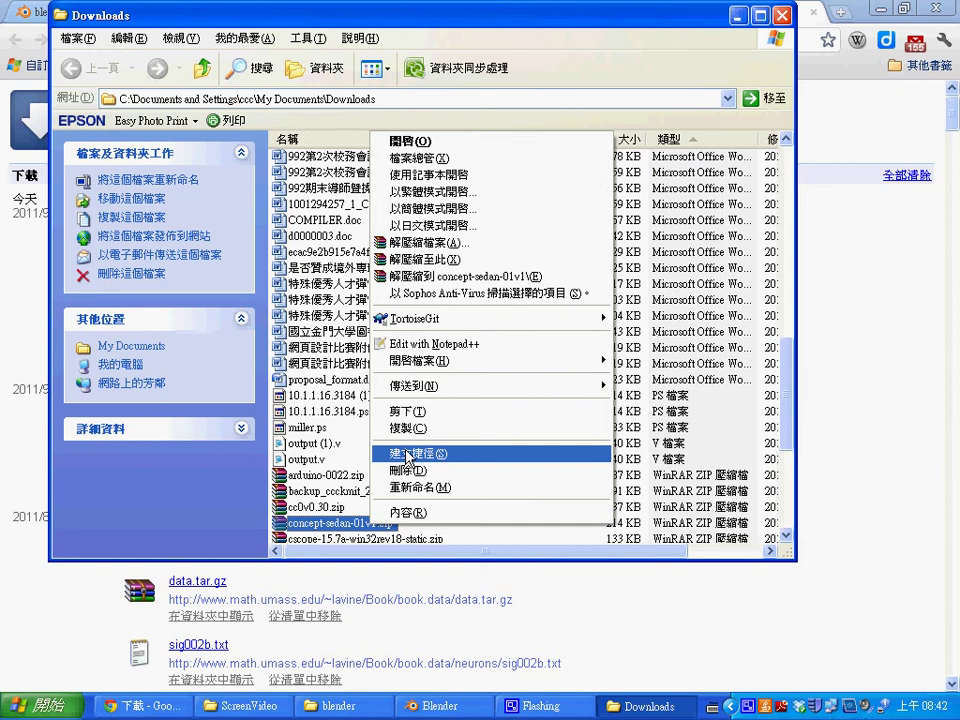
{"action": "left_click", "coordinate": [410, 413]}
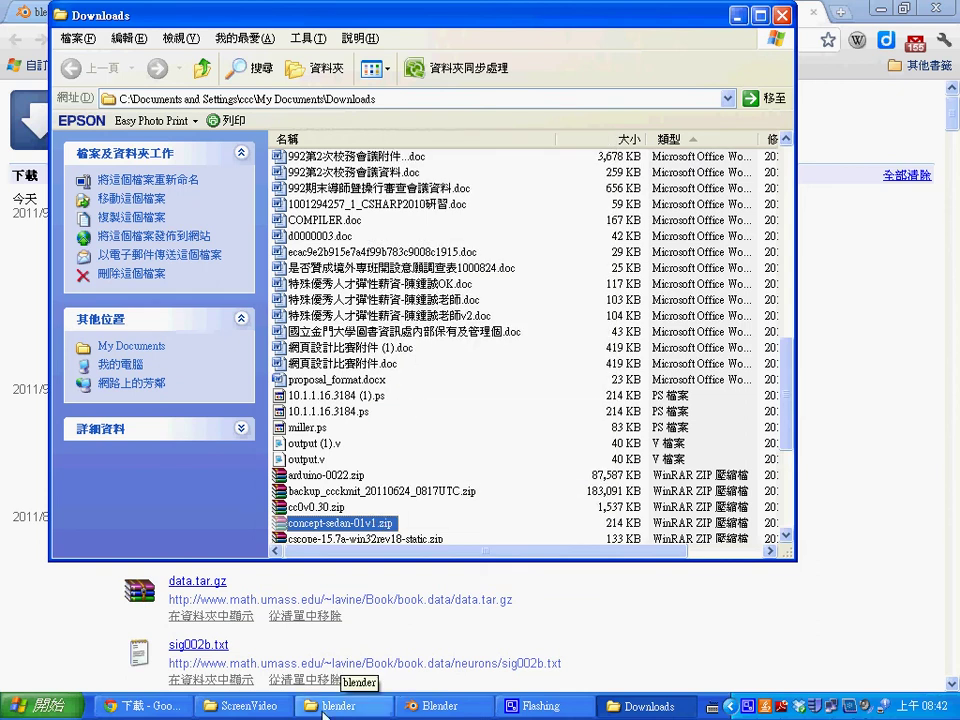
{"action": "left_click", "coordinate": [350, 705]}
{"action": "double_click", "coordinate": [683, 158]}
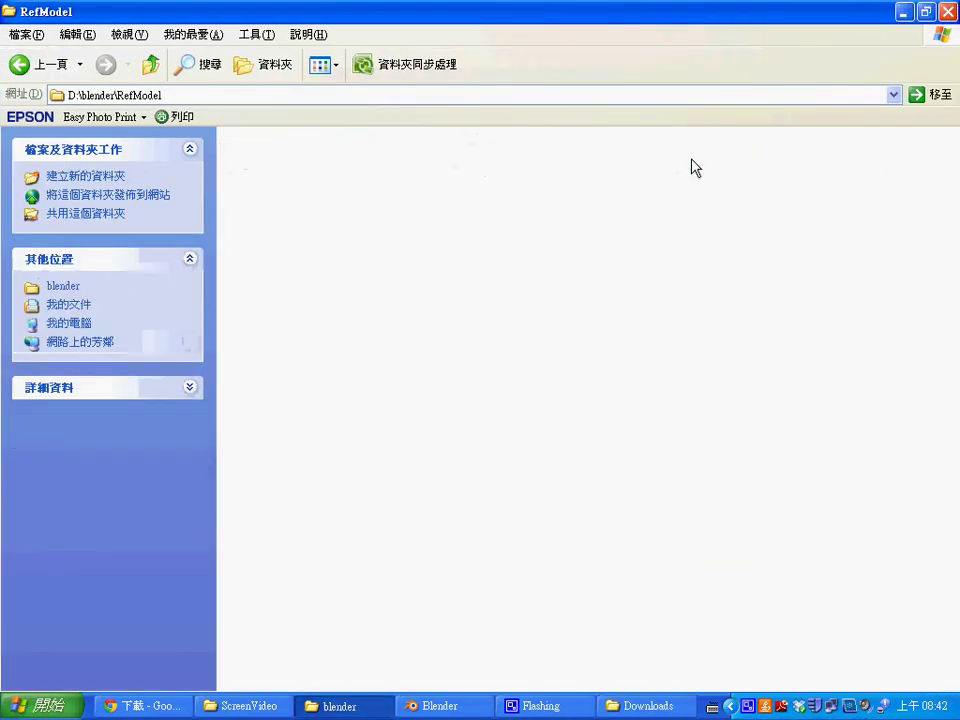
{"action": "right_click", "coordinate": [392, 212]}
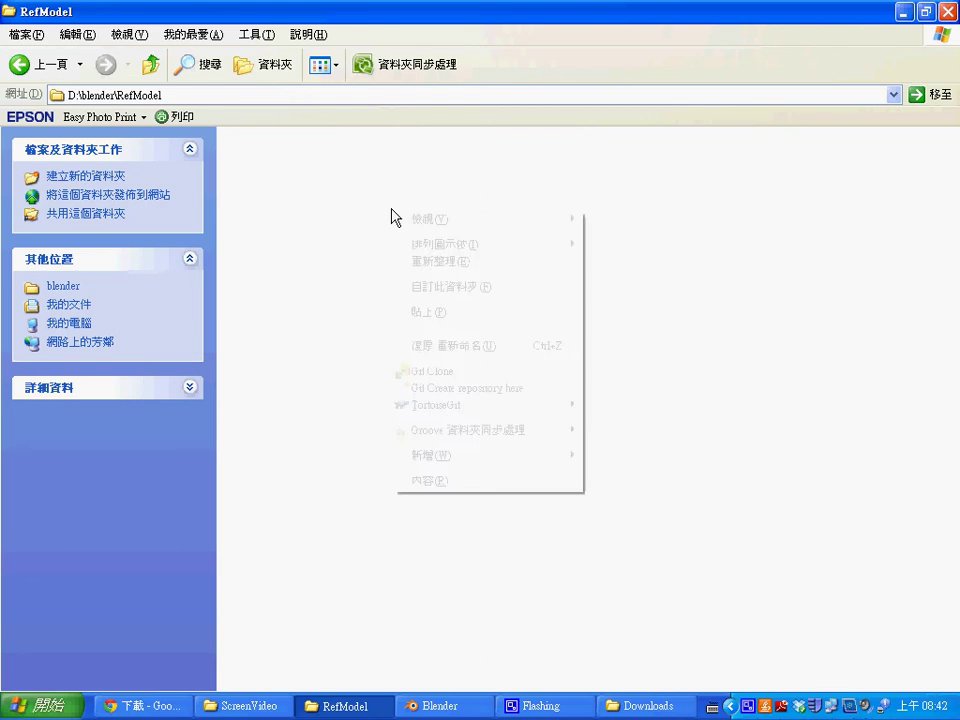
{"action": "left_click", "coordinate": [470, 314]}
Extract concept-sedan-01v1.blend into RefModel and open it in Blender.
{"action": "right_click", "coordinate": [324, 157]}
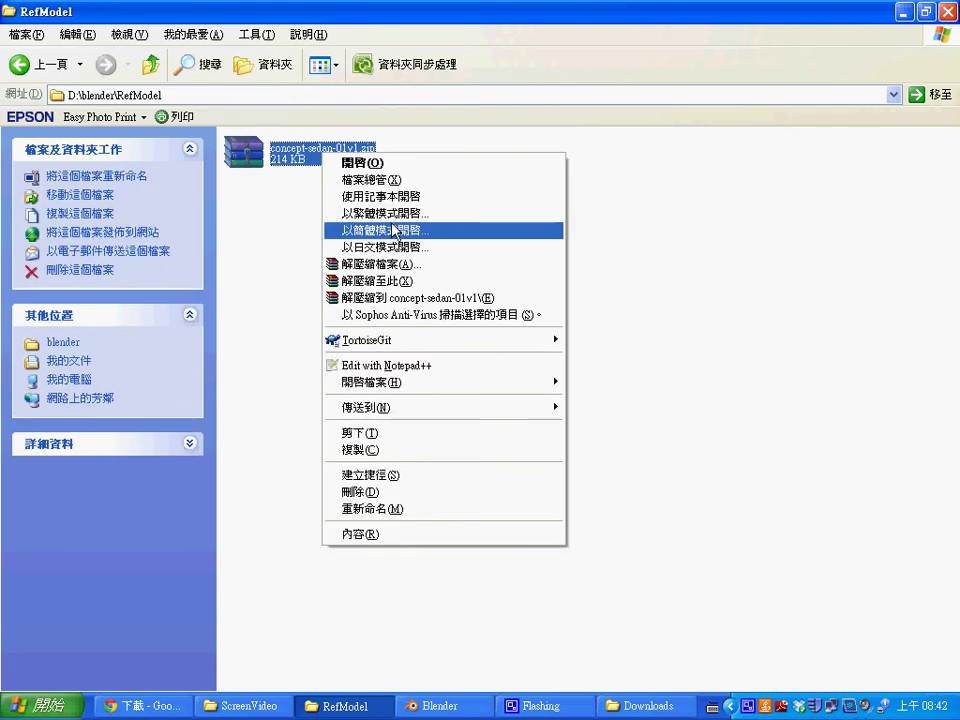
{"action": "left_click", "coordinate": [435, 282]}
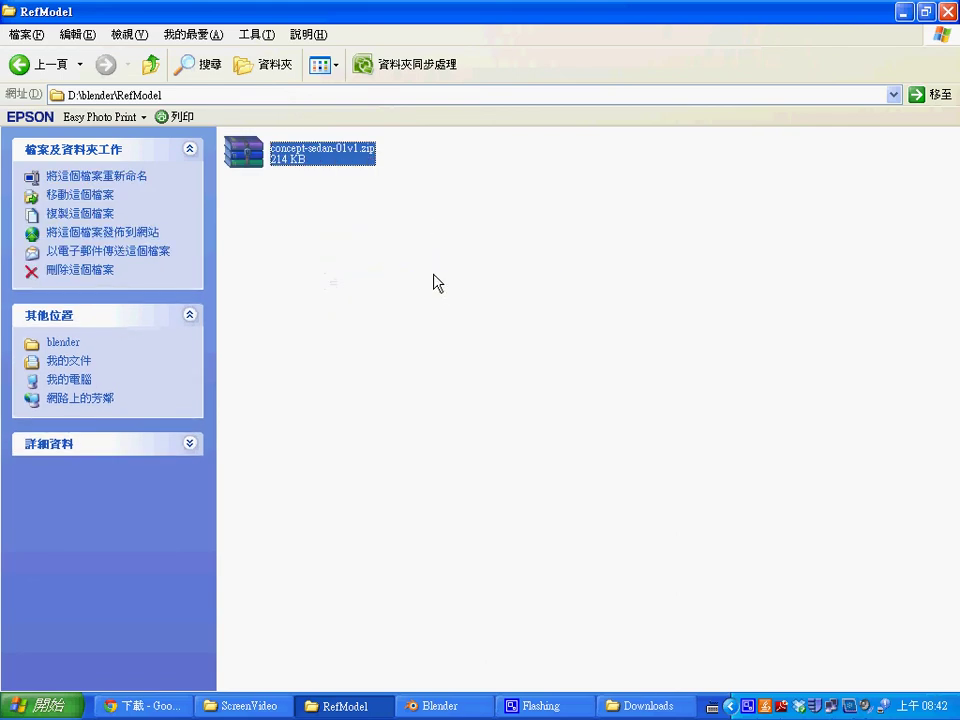
{"action": "left_click", "coordinate": [493, 176]}
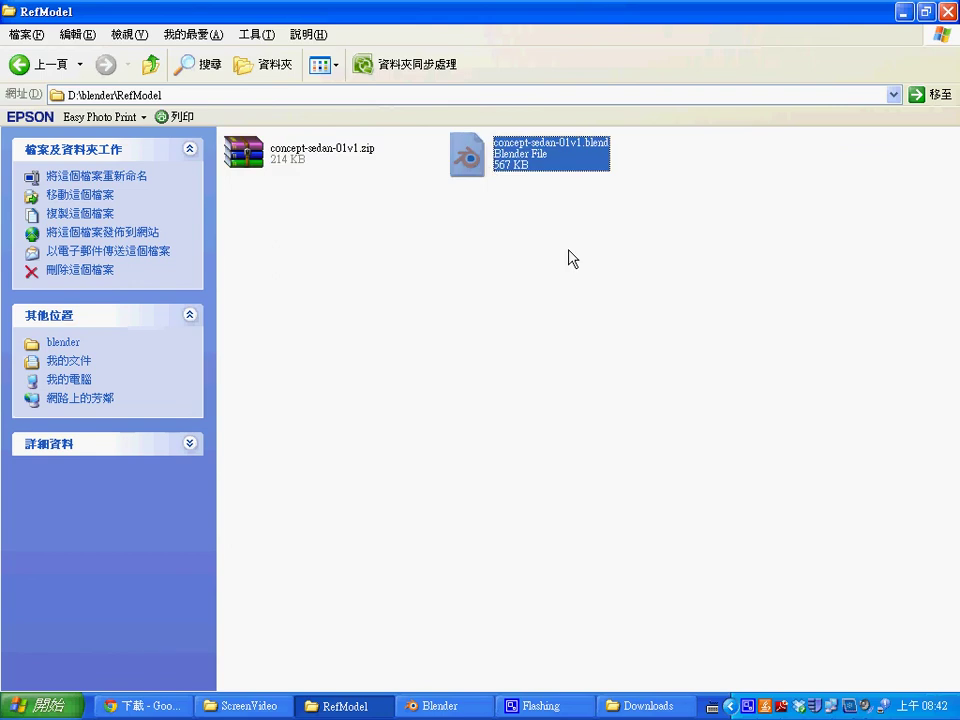
{"action": "double_click", "coordinate": [559, 167]}
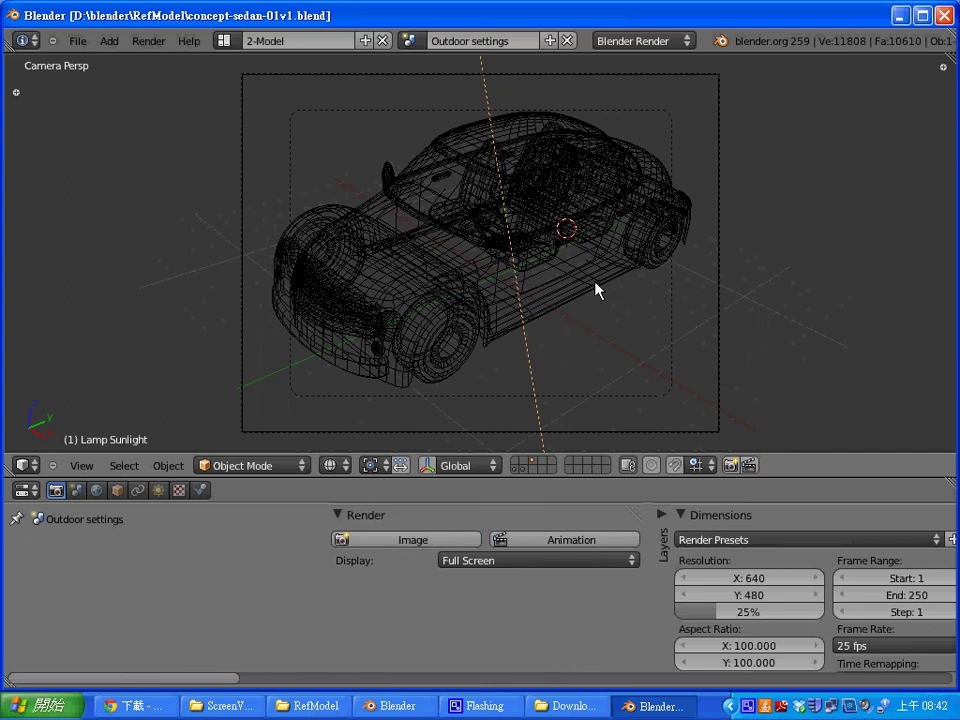
Render the red sedan, re-render it at the TV PAL 4:3 (720×576) preset, then close Blender.
{"action": "key", "text": "F12"}
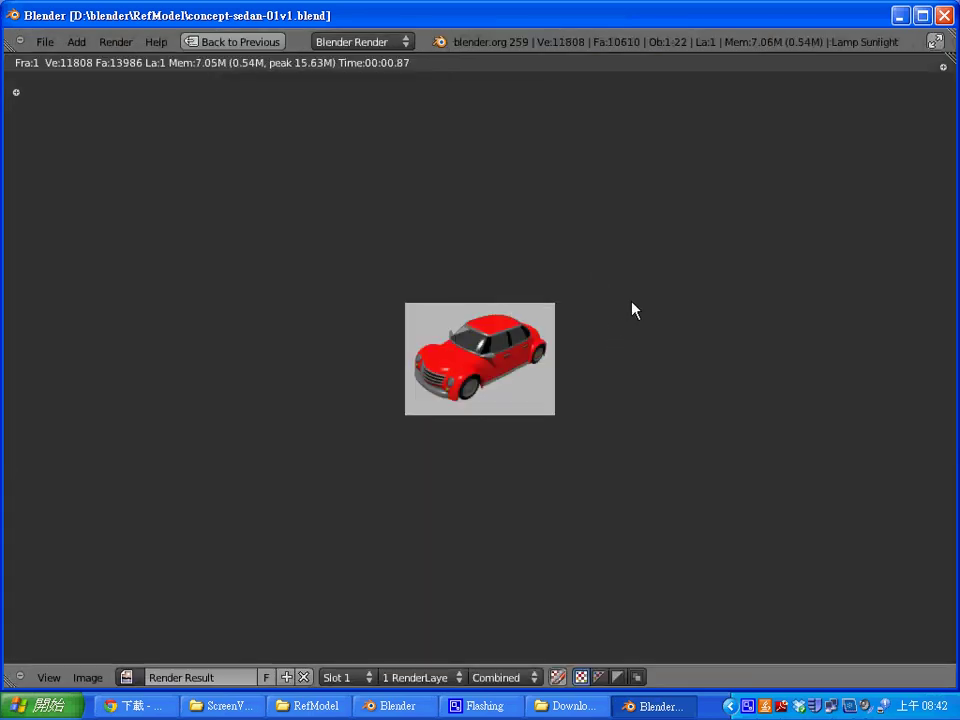
{"action": "key", "text": "Escape"}
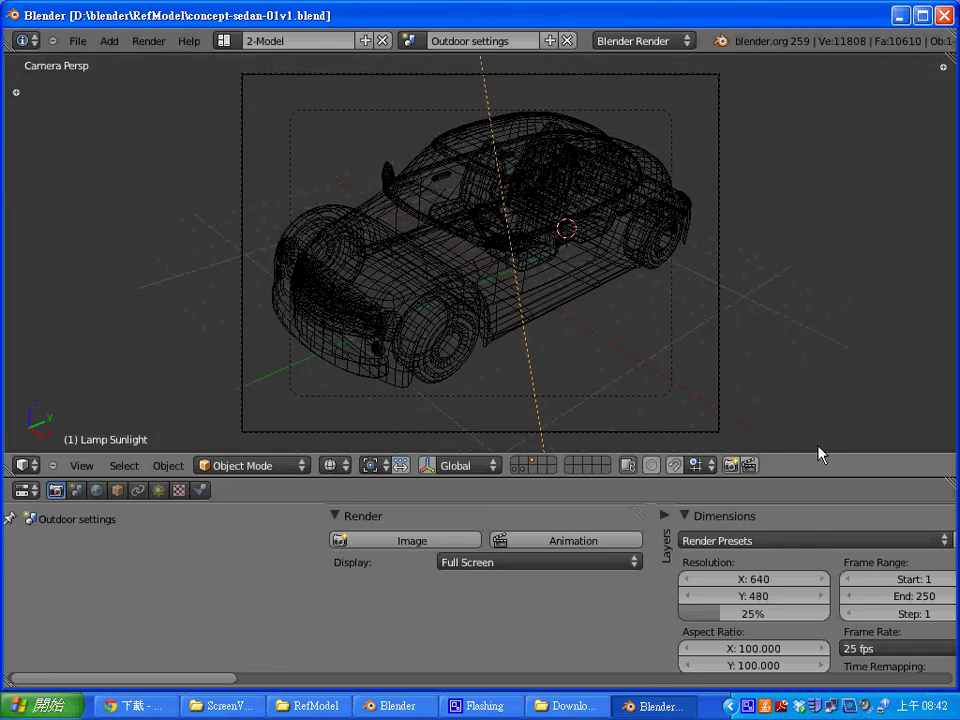
{"action": "scroll", "coordinate": [820, 503], "scroll_direction": "up", "scroll_amount": 2, "text": "ctrl"}
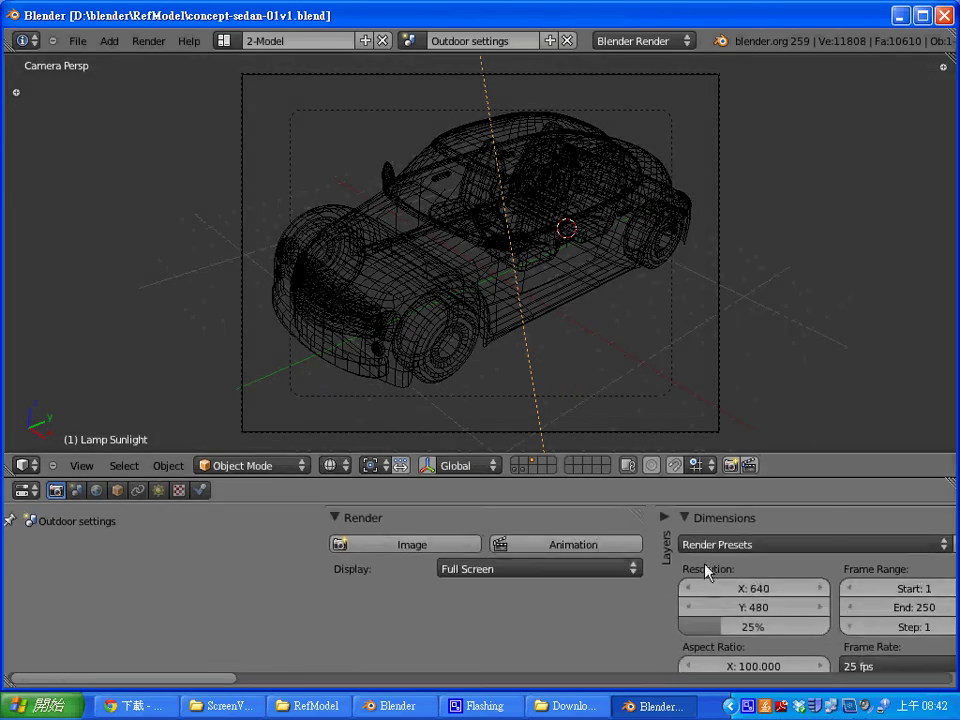
{"action": "scroll", "coordinate": [780, 598], "scroll_direction": "up", "scroll_amount": 1, "text": "ctrl"}
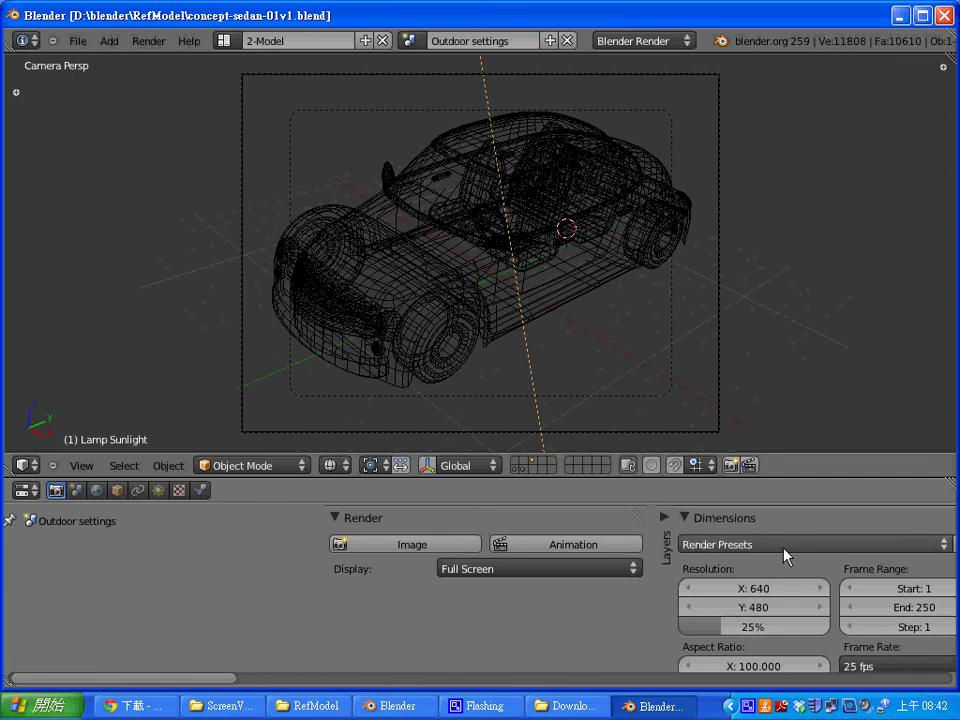
{"action": "left_click", "coordinate": [789, 545]}
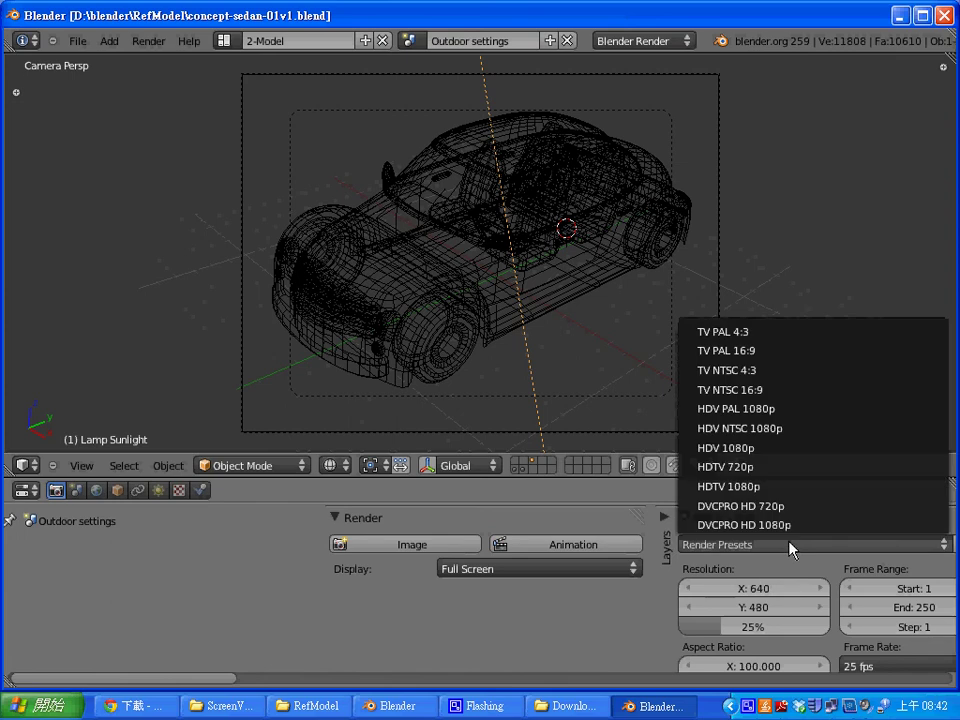
{"action": "left_click", "coordinate": [790, 333]}
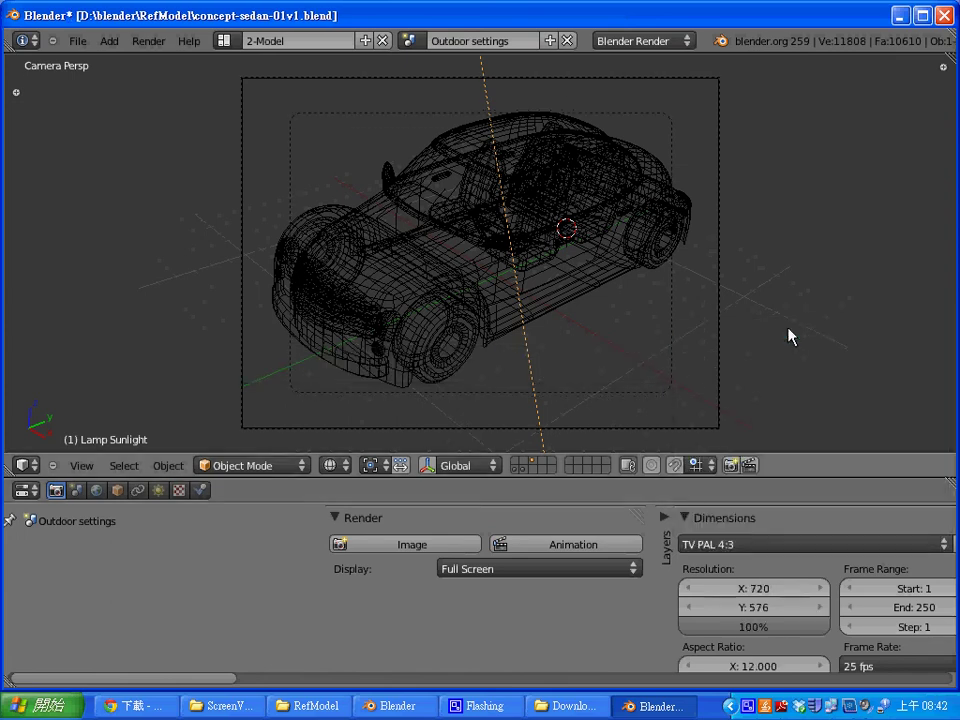
{"action": "key", "text": "F12"}
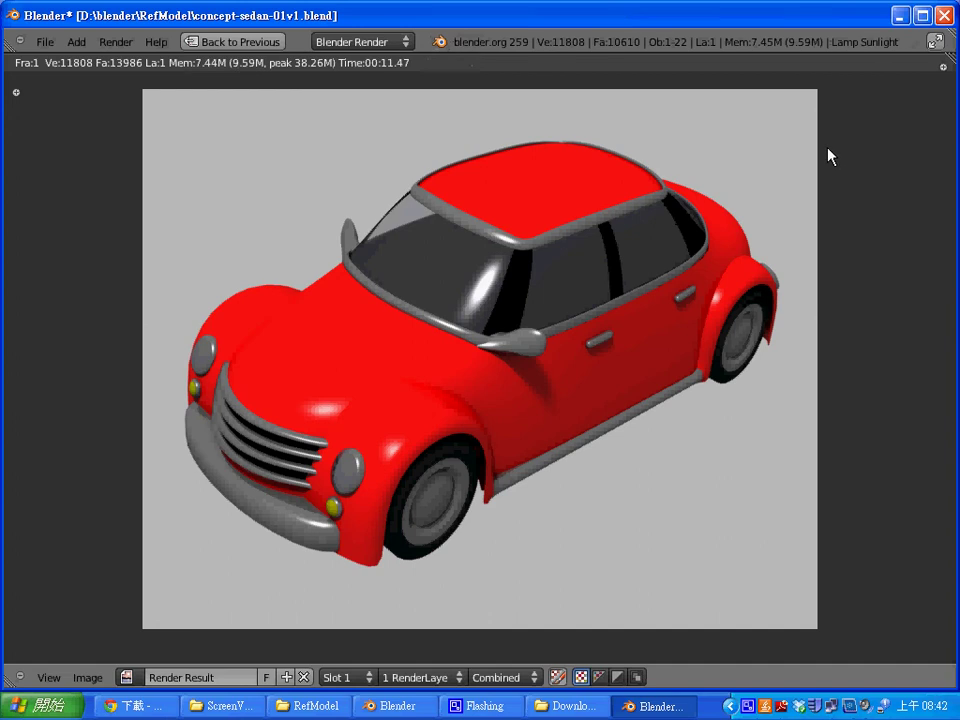
{"action": "left_click", "coordinate": [945, 16]}
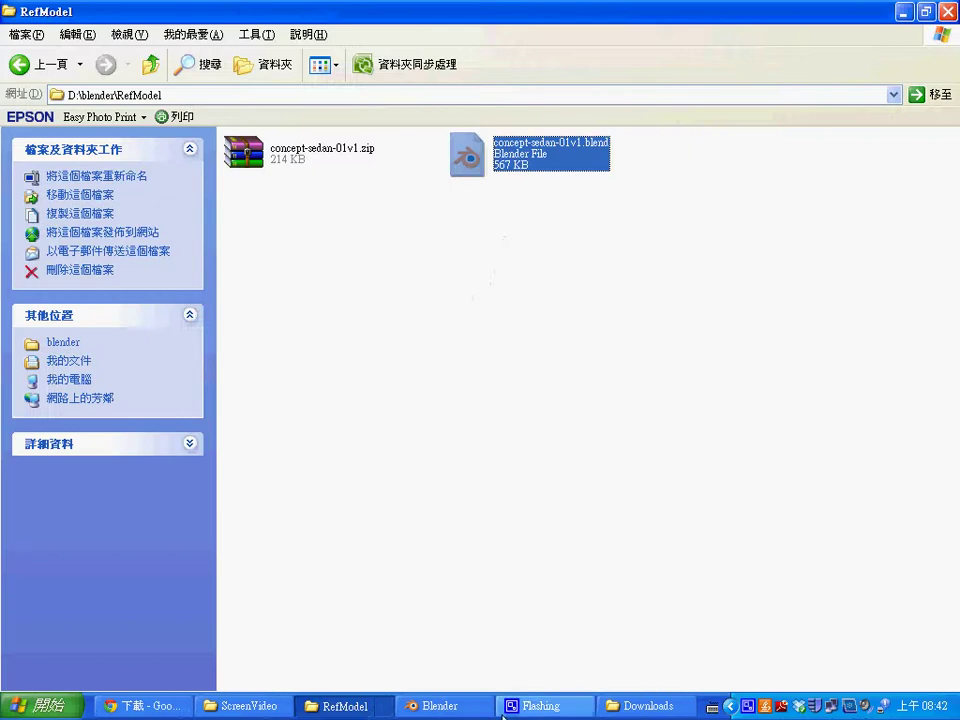
Return to the default Blender scene and bring up the File > Append commands.
{"action": "left_click", "coordinate": [452, 710]}
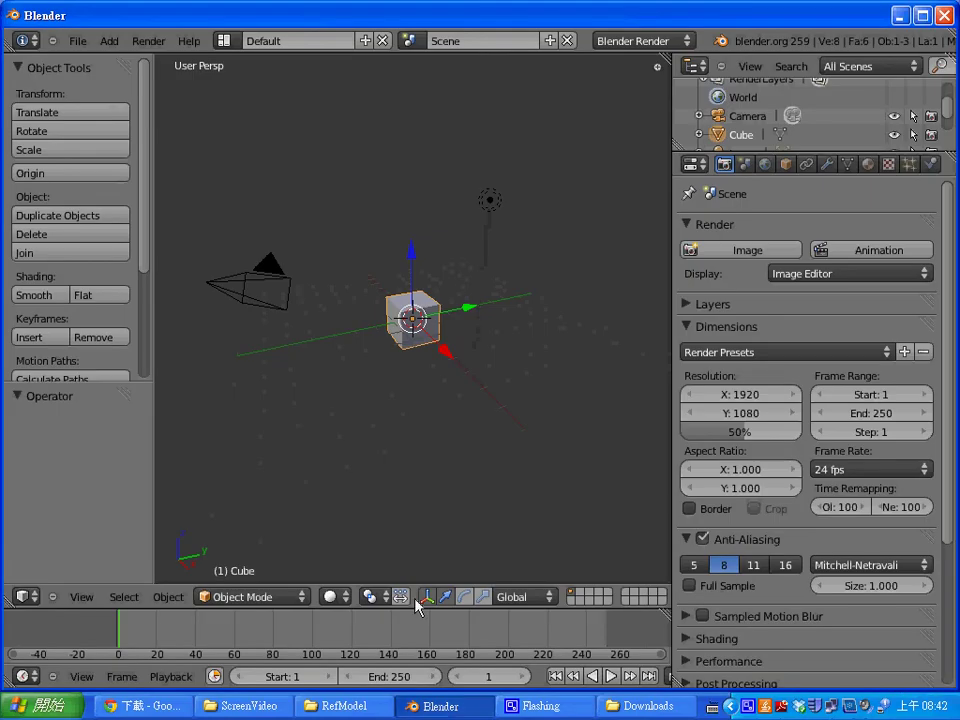
{"action": "left_click", "coordinate": [75, 45]}
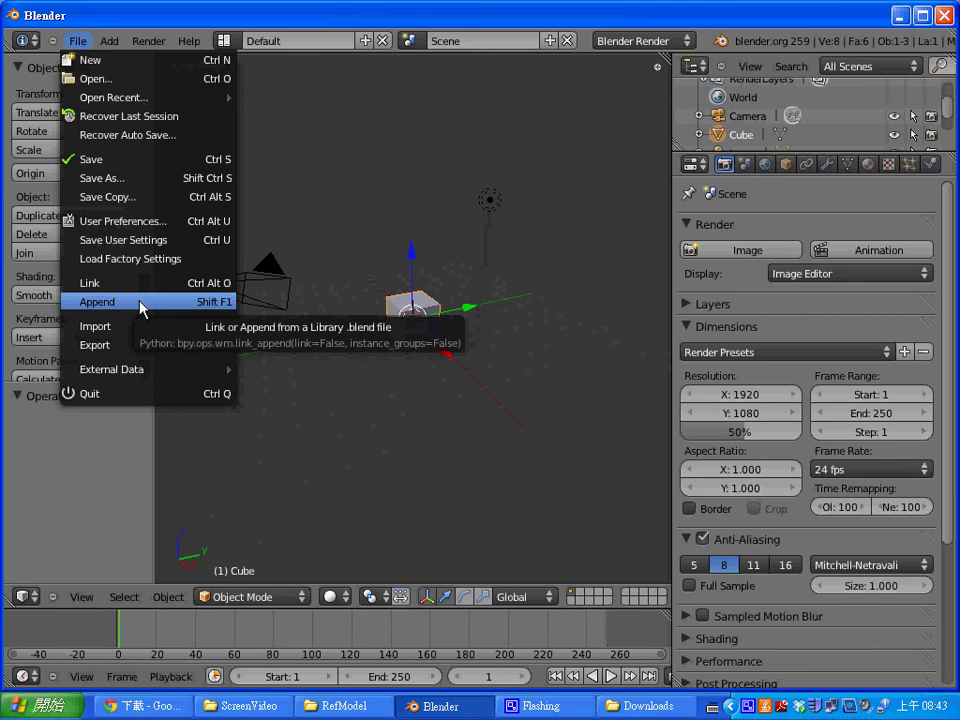
{"action": "mouse_move", "coordinate": [147, 328]}
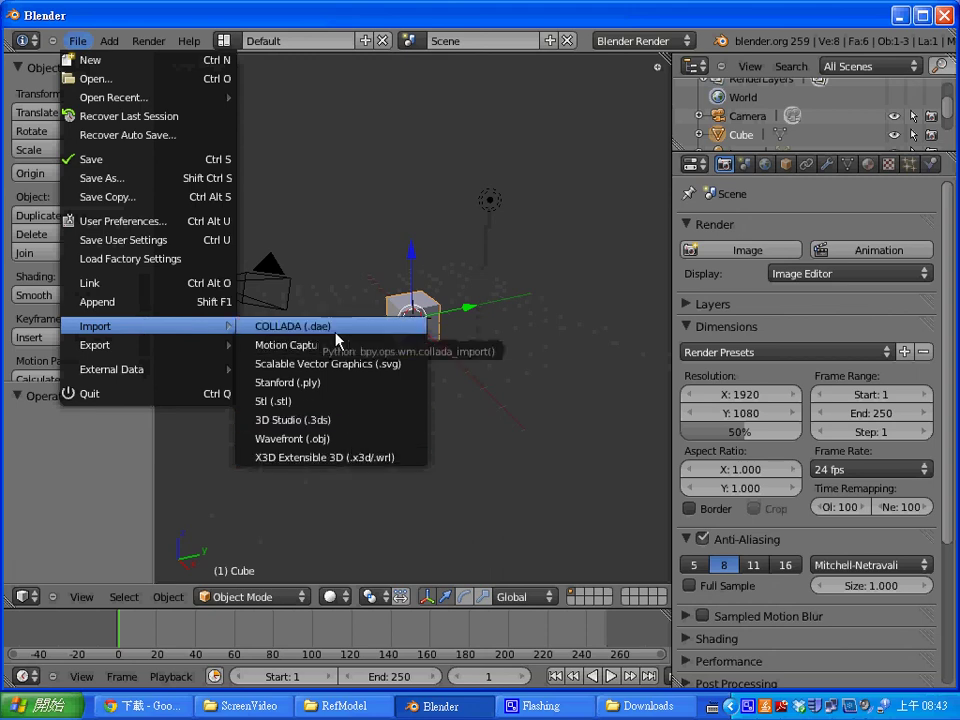
Browse to D:\blender\RefModel\concept-sedan-01v1.blend\Object and select Car body.001 to append.
{"action": "left_click", "coordinate": [100, 302]}
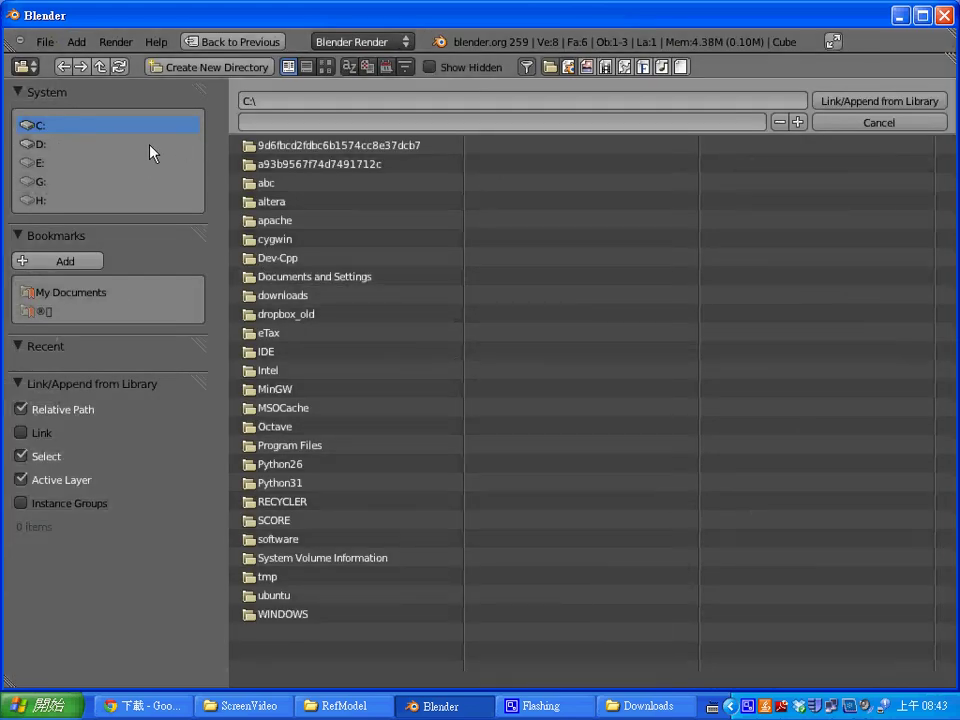
{"action": "left_click", "coordinate": [83, 147]}
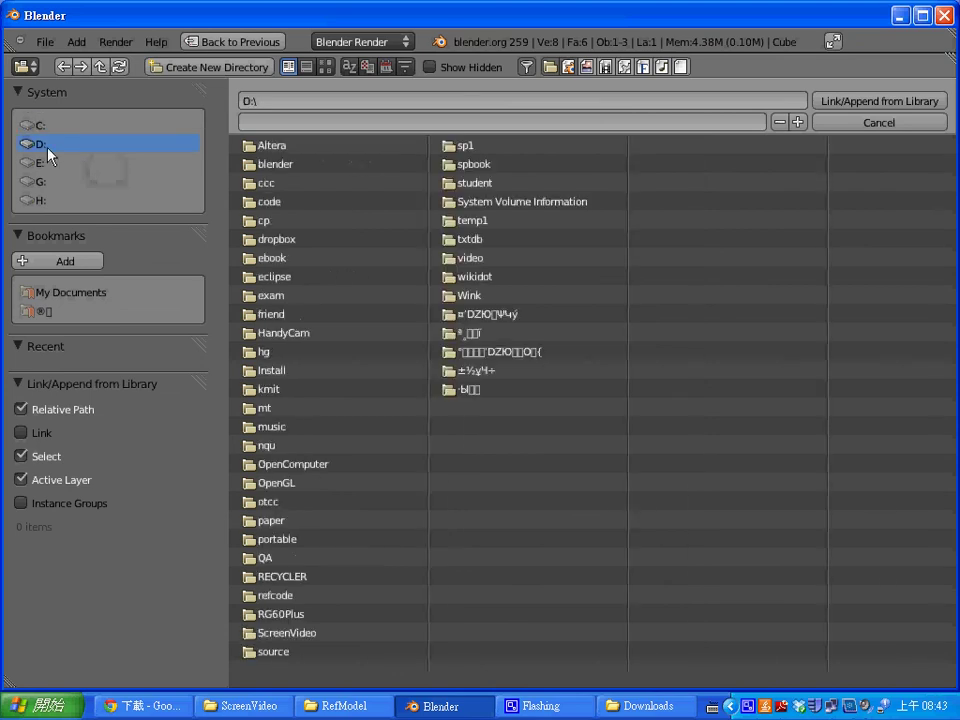
{"action": "left_click", "coordinate": [332, 166]}
{"action": "left_click", "coordinate": [304, 183]}
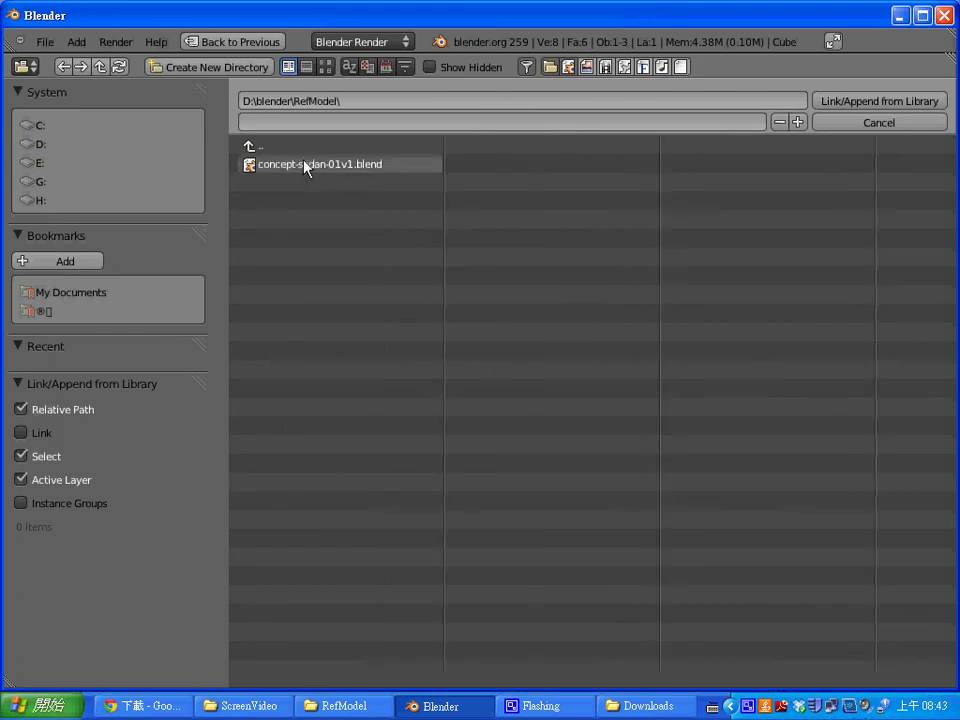
{"action": "left_click", "coordinate": [305, 165]}
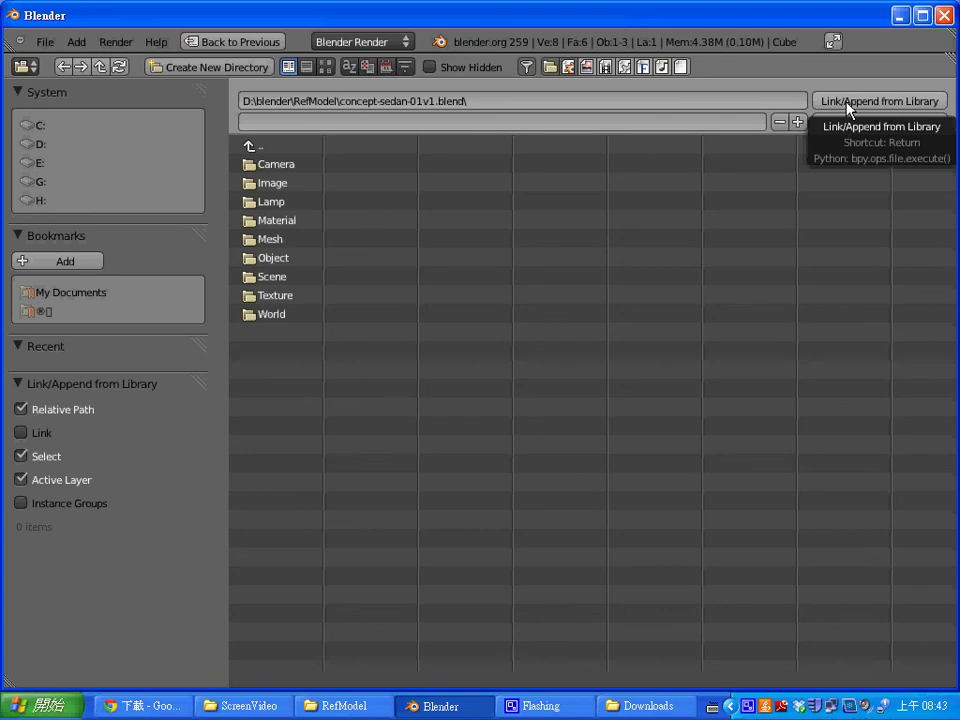
{"action": "left_click", "coordinate": [280, 259]}
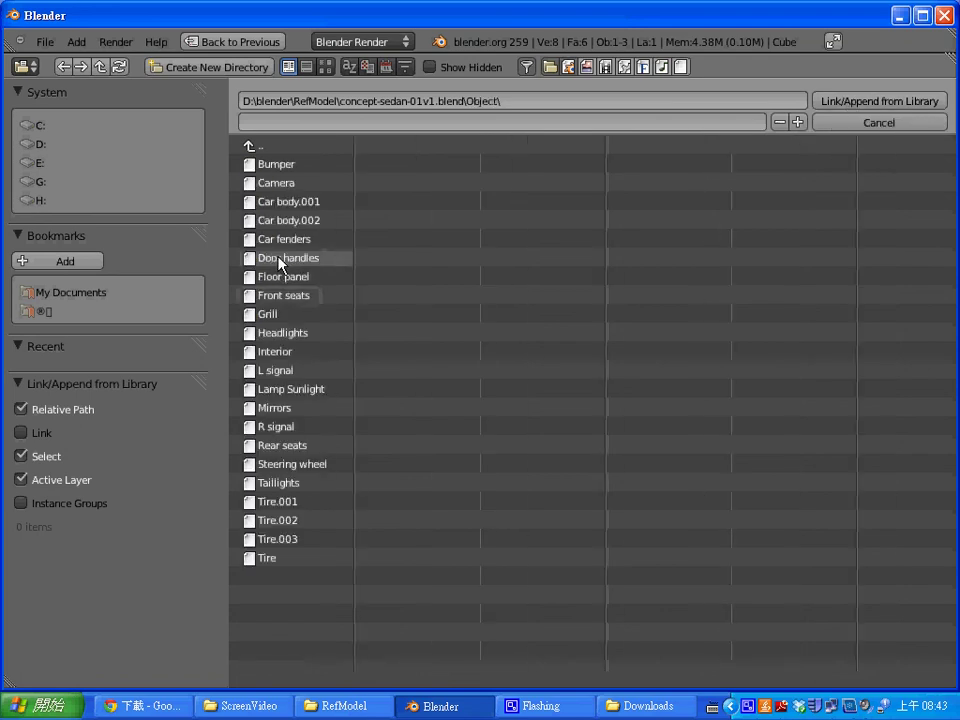
{"action": "left_click", "coordinate": [305, 203]}
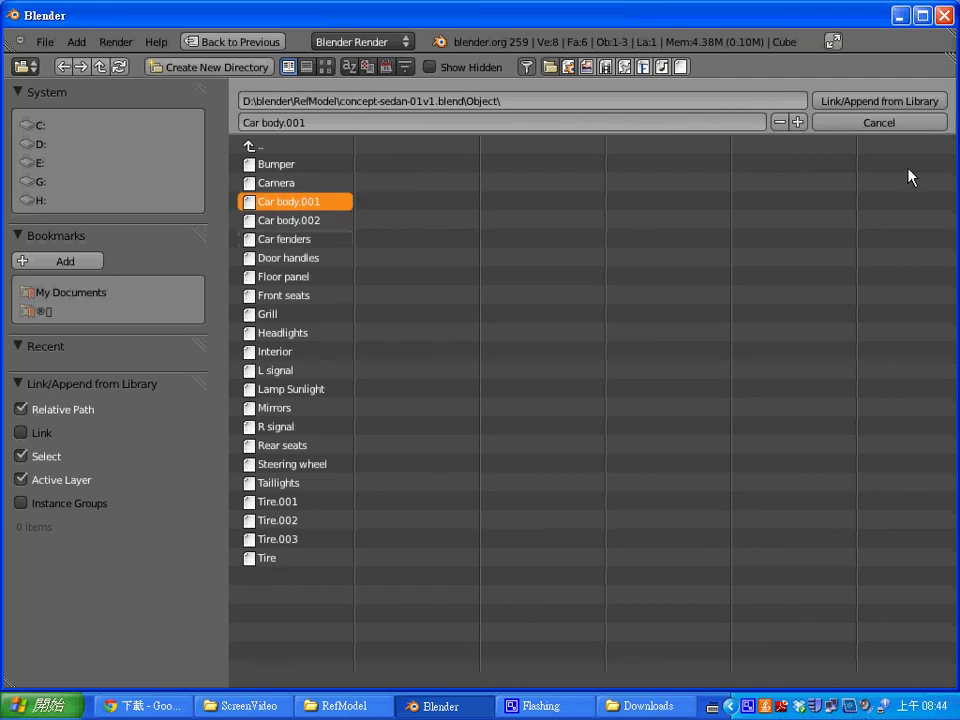
{"action": "left_click", "coordinate": [468, 712]}
{"action": "left_click", "coordinate": [466, 712]}
Append Car body.001 into the default scene and zoom out to see the red car.
{"action": "left_click", "coordinate": [843, 103]}
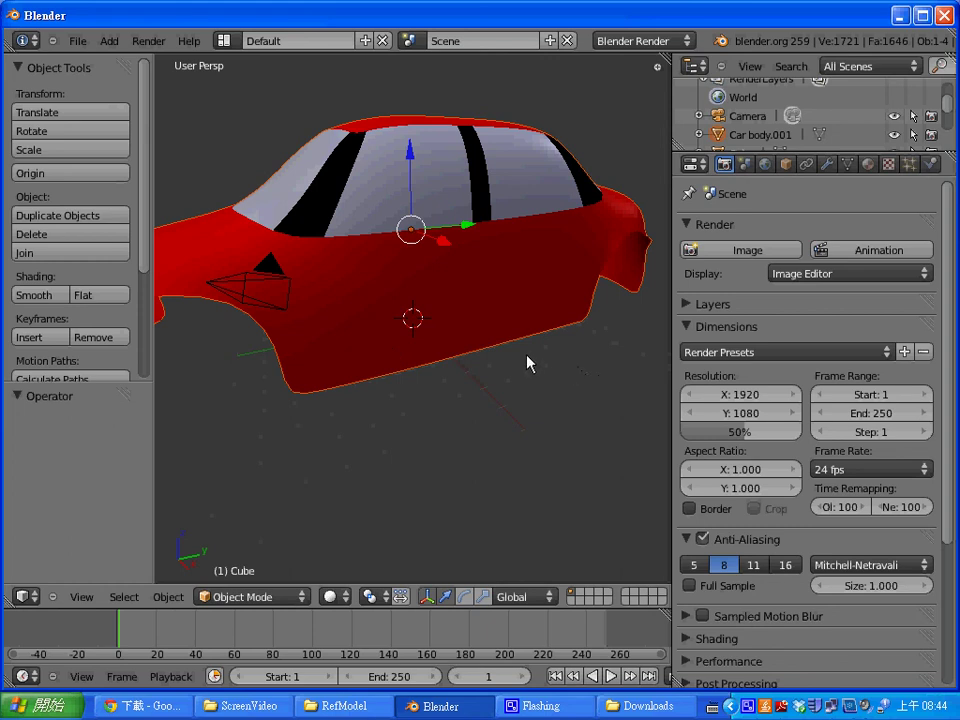
{"action": "scroll", "coordinate": [530, 363], "scroll_direction": "down", "scroll_amount": 4}
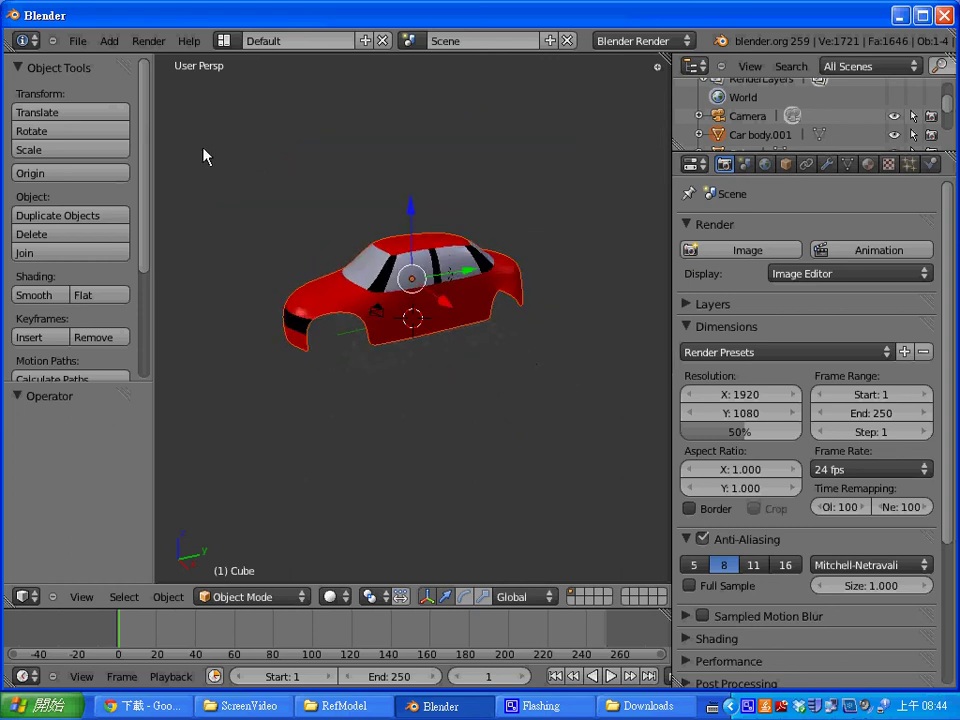
{"action": "left_click", "coordinate": [78, 42]}
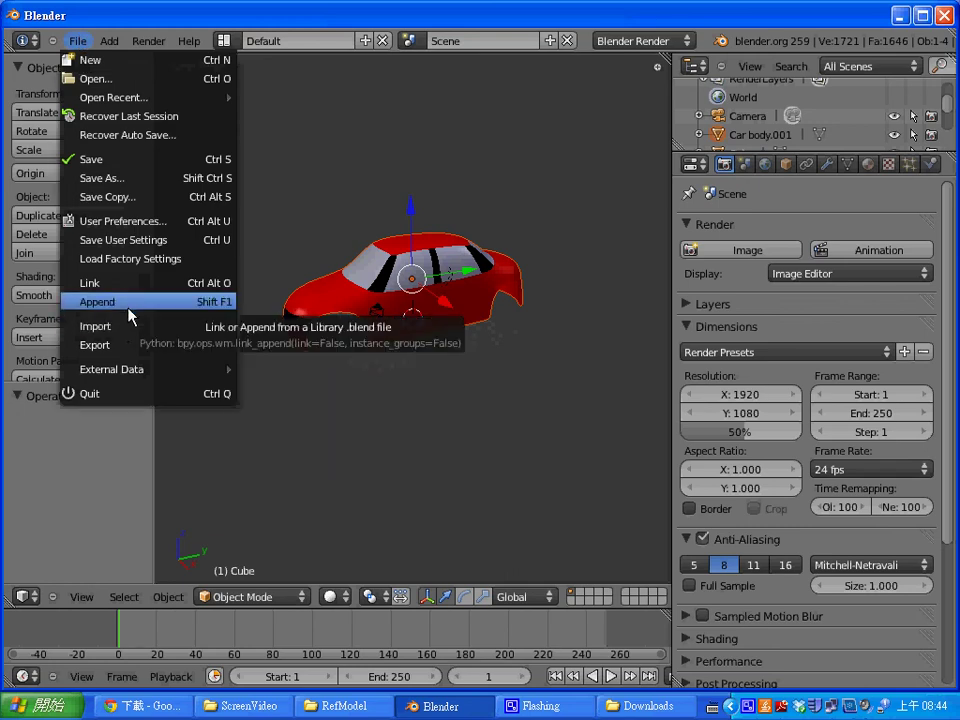
Delete the appended Car body.001, then append Scene > Outdoor settings from concept-sedan-01v1.blend.
{"action": "key", "text": "x"}
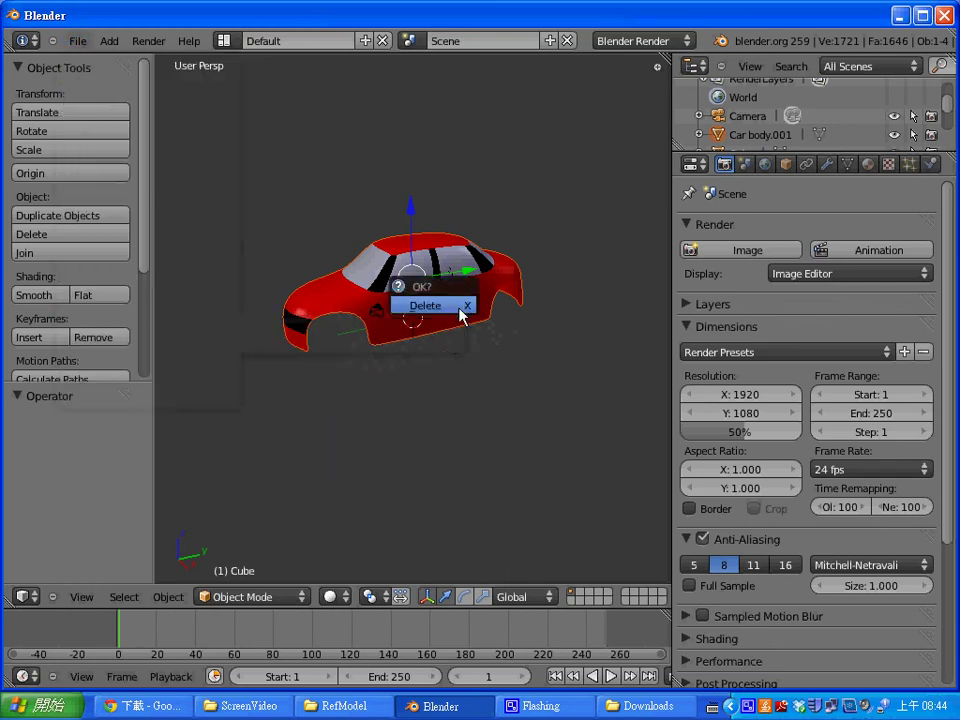
{"action": "left_click", "coordinate": [462, 305]}
{"action": "left_click", "coordinate": [71, 41]}
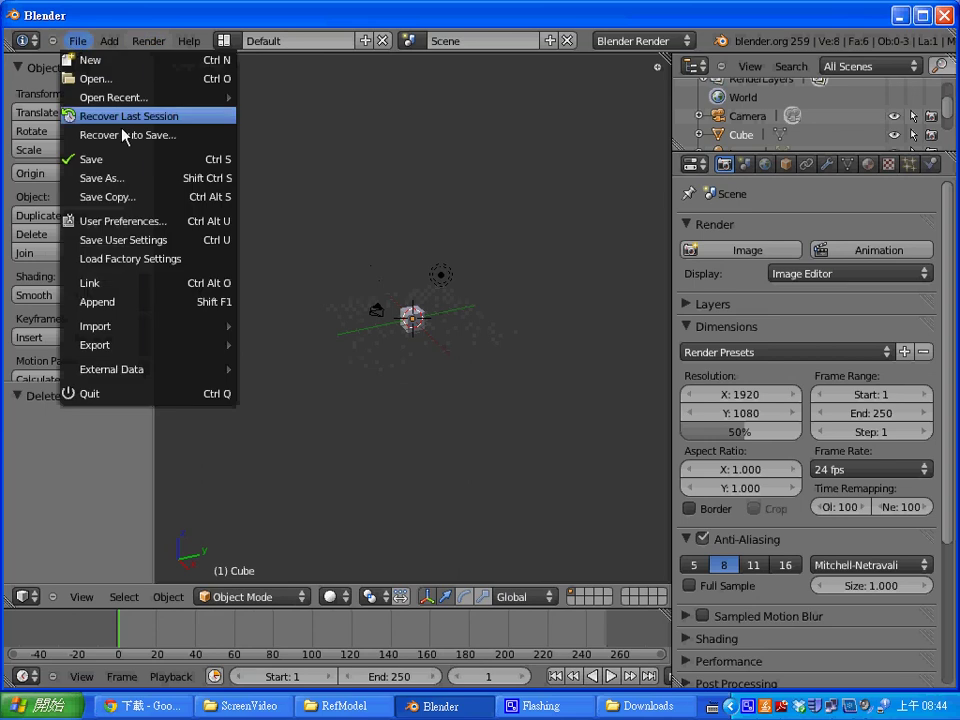
{"action": "left_click", "coordinate": [124, 303]}
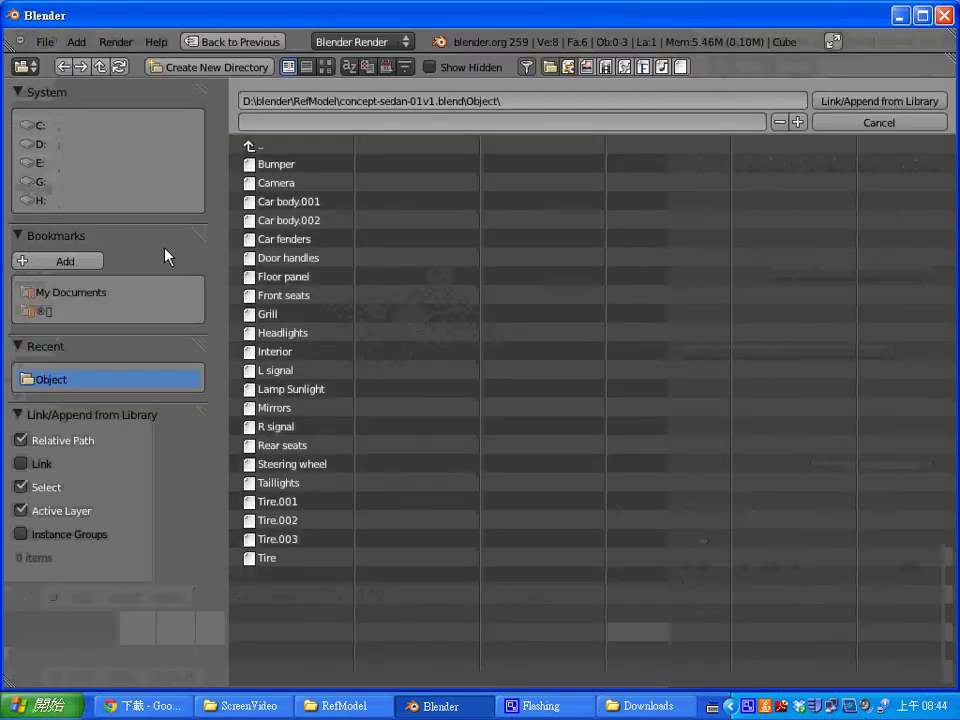
{"action": "left_click", "coordinate": [250, 146]}
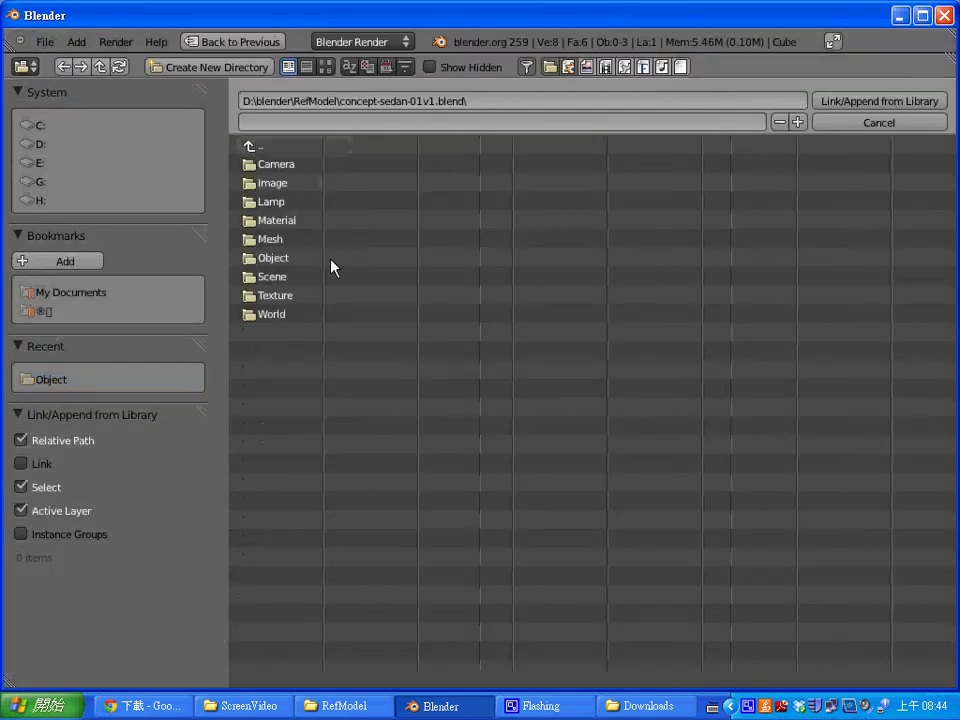
{"action": "left_click", "coordinate": [281, 284]}
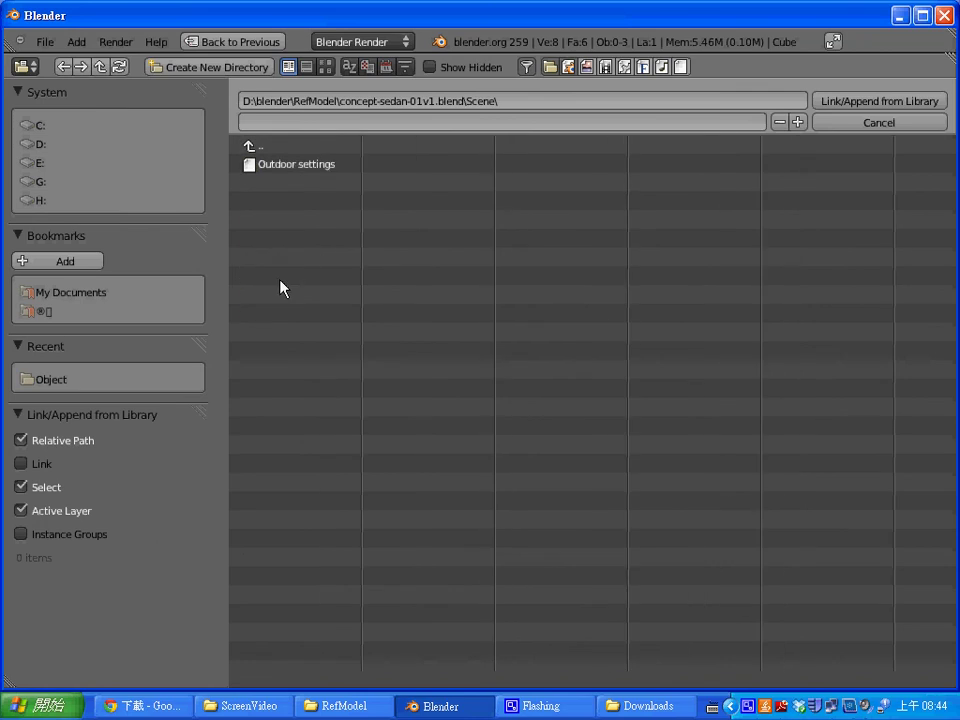
{"action": "left_click", "coordinate": [289, 166]}
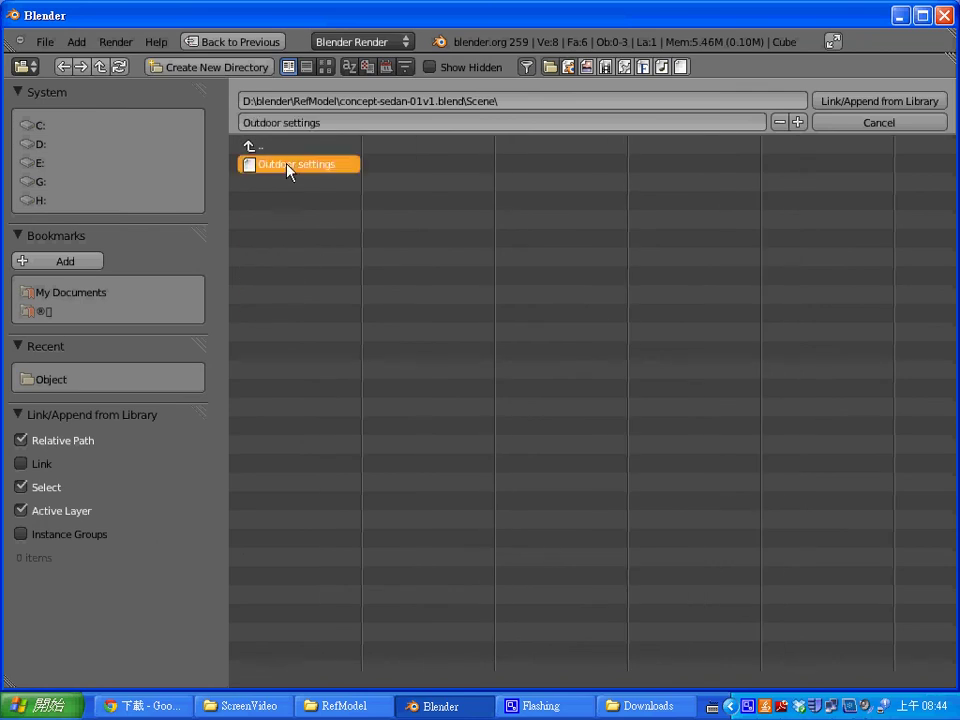
{"action": "left_click", "coordinate": [881, 101]}
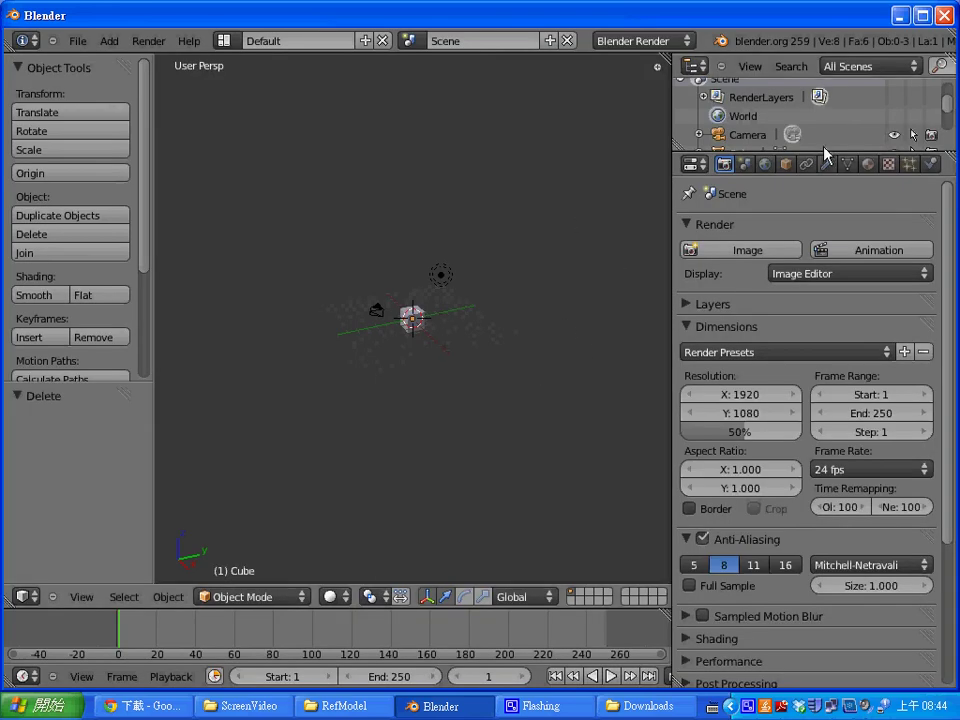
Enlarge the Outliner to reveal Outdoor settings and list the available scenes.
{"action": "left_click_drag", "start_coordinate": [825, 160], "coordinate": [826, 312]}
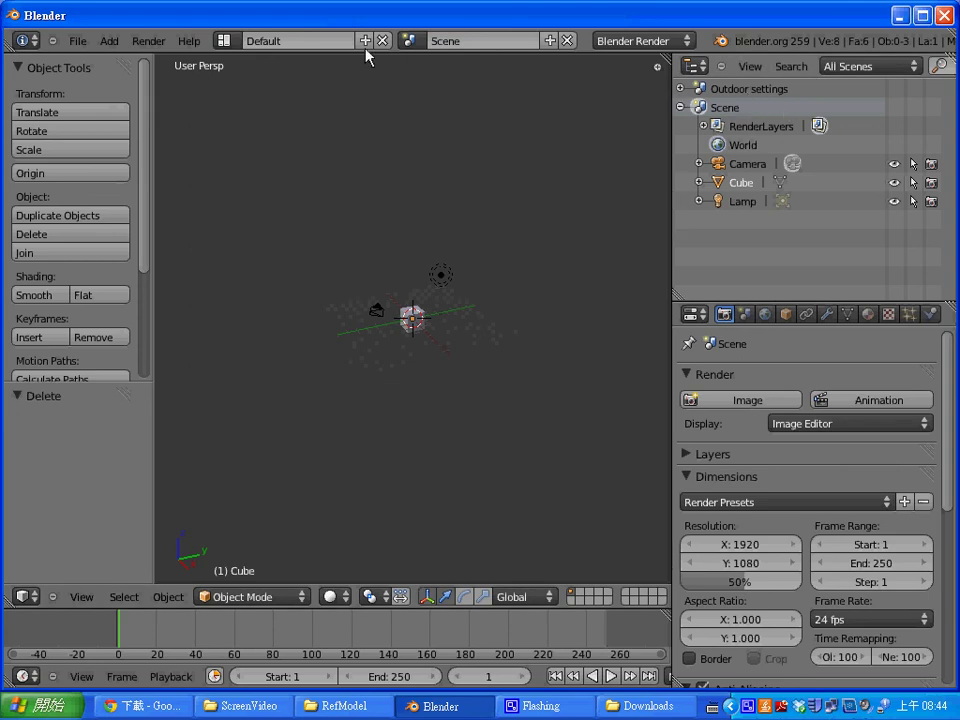
{"action": "left_click", "coordinate": [415, 41]}
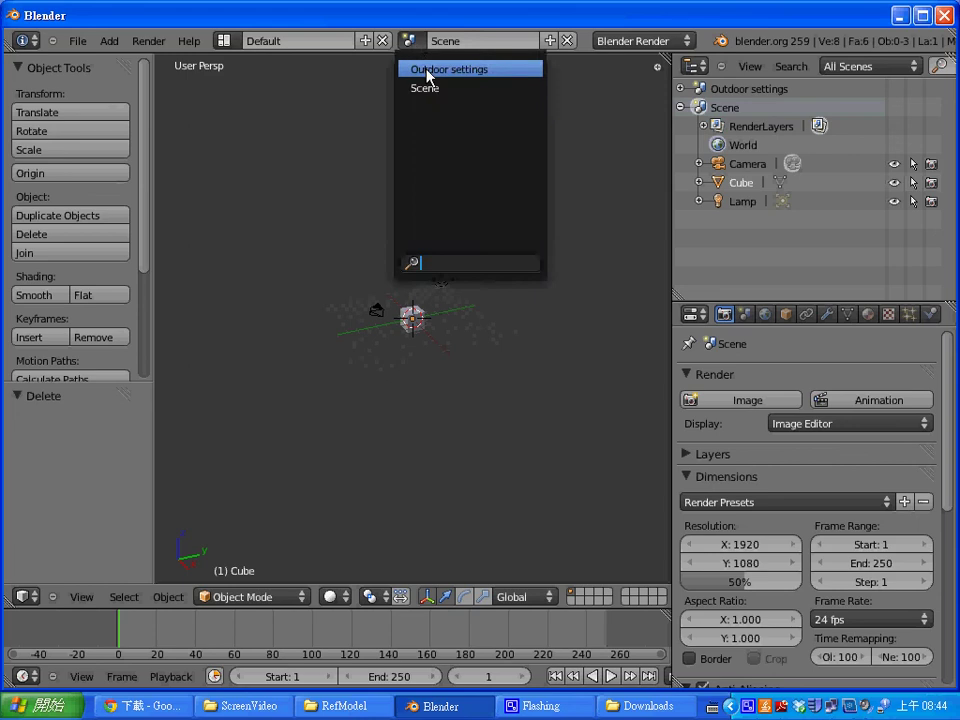
Switch to Outdoor settings, zoom to the full red sedan, expand its objects, then return to Scene.
{"action": "left_click", "coordinate": [426, 70]}
{"action": "scroll", "coordinate": [516, 280], "scroll_direction": "down", "scroll_amount": 6}
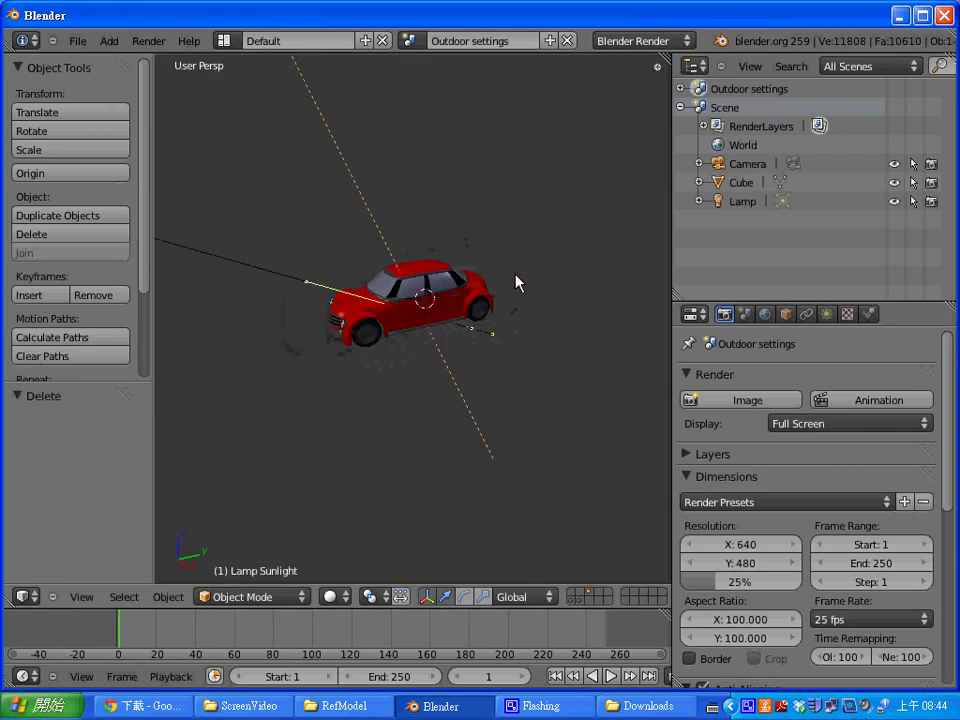
{"action": "scroll", "coordinate": [516, 276], "scroll_direction": "up", "scroll_amount": 8}
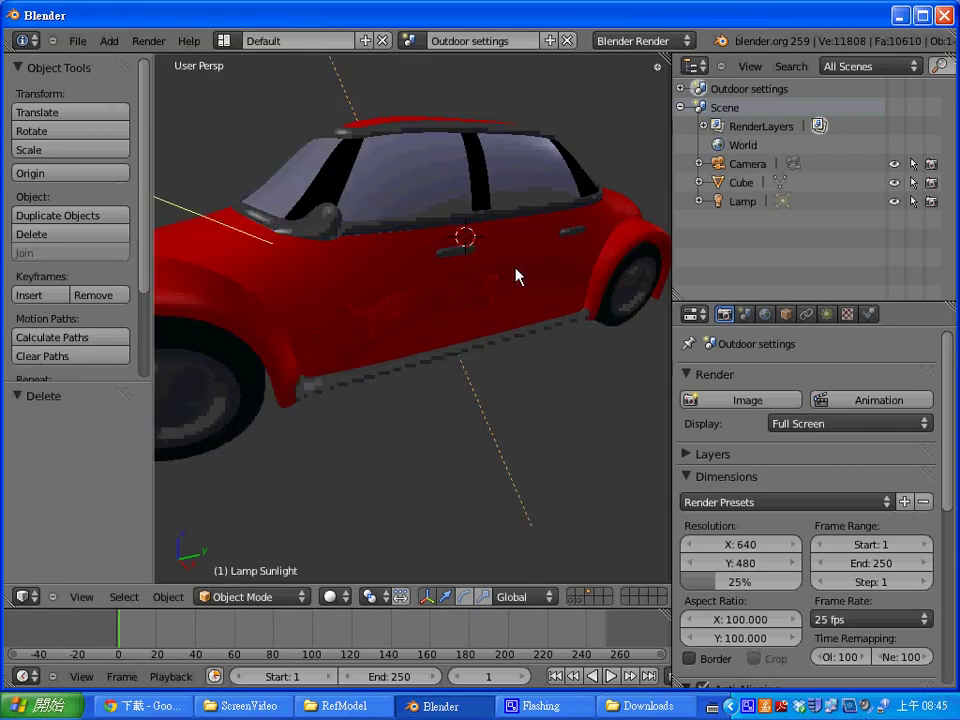
{"action": "scroll", "coordinate": [516, 276], "scroll_direction": "down", "scroll_amount": 3}
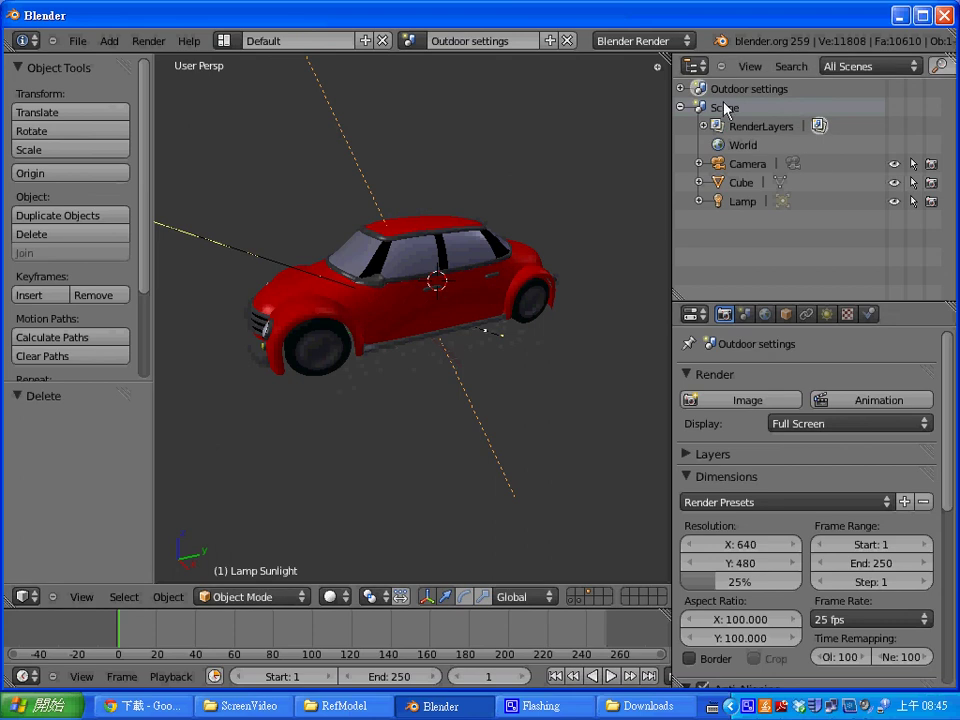
{"action": "left_click", "coordinate": [680, 89]}
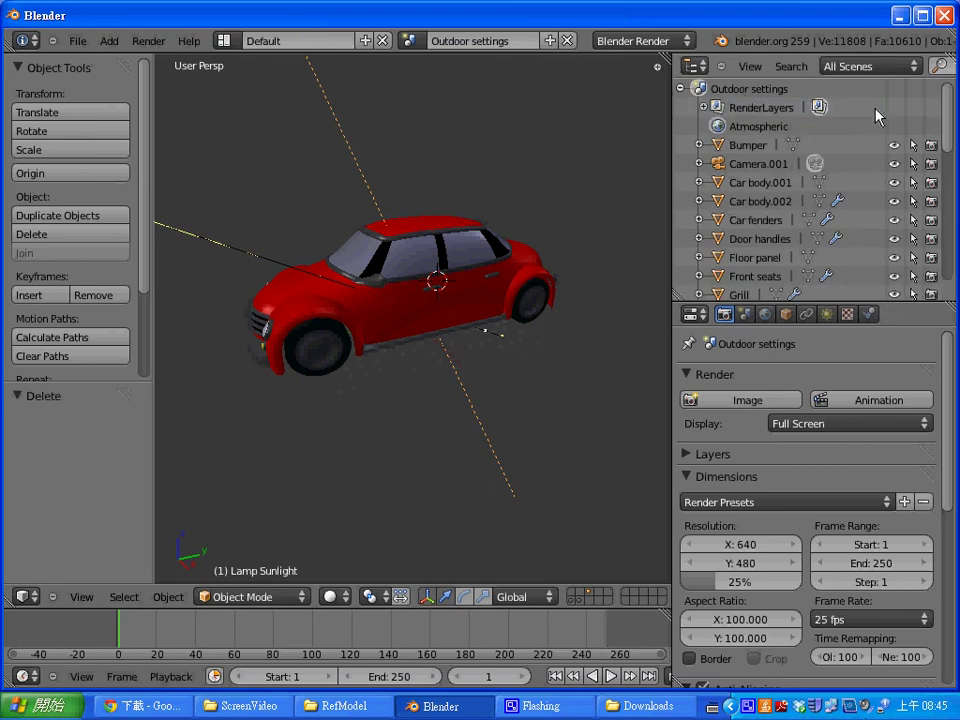
{"action": "left_click_drag", "start_coordinate": [950, 130], "coordinate": [945, 262]}
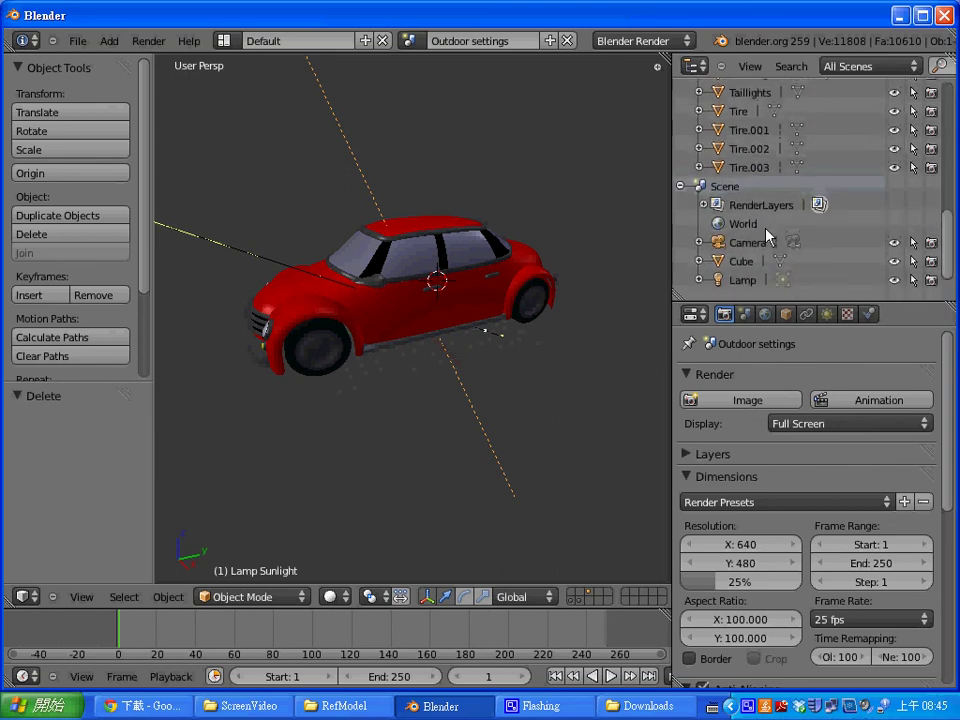
{"action": "left_click", "coordinate": [724, 187]}
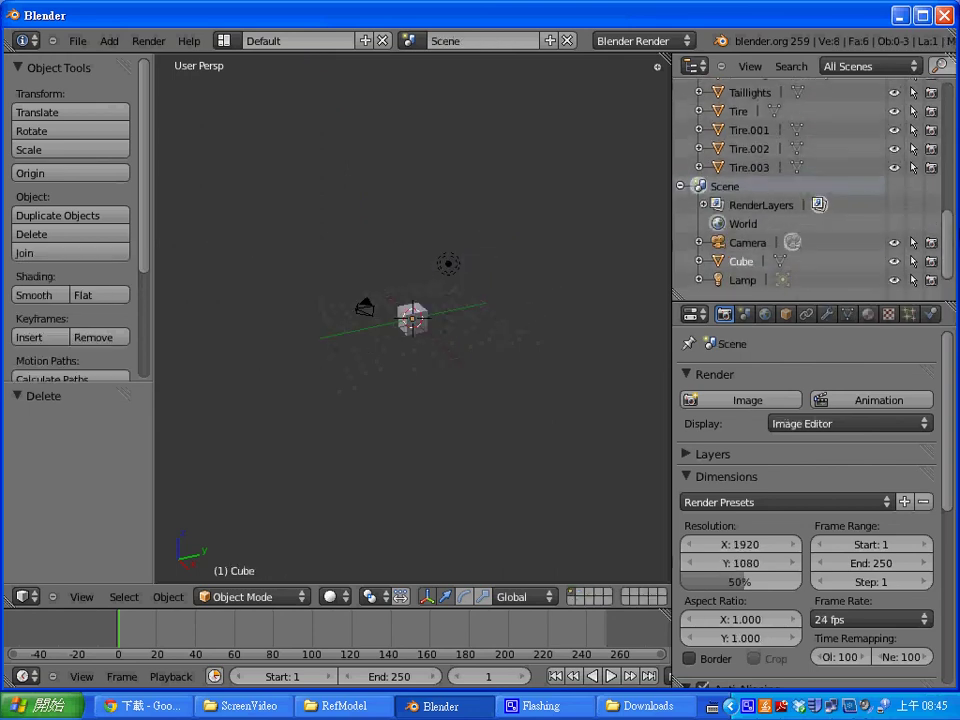
Collapse the Outdoor settings and Scene trees in the Outliner.
{"action": "scroll", "coordinate": [882, 113], "scroll_direction": "up", "scroll_amount": 10}
{"action": "scroll", "coordinate": [882, 113], "scroll_direction": "up", "scroll_amount": 1}
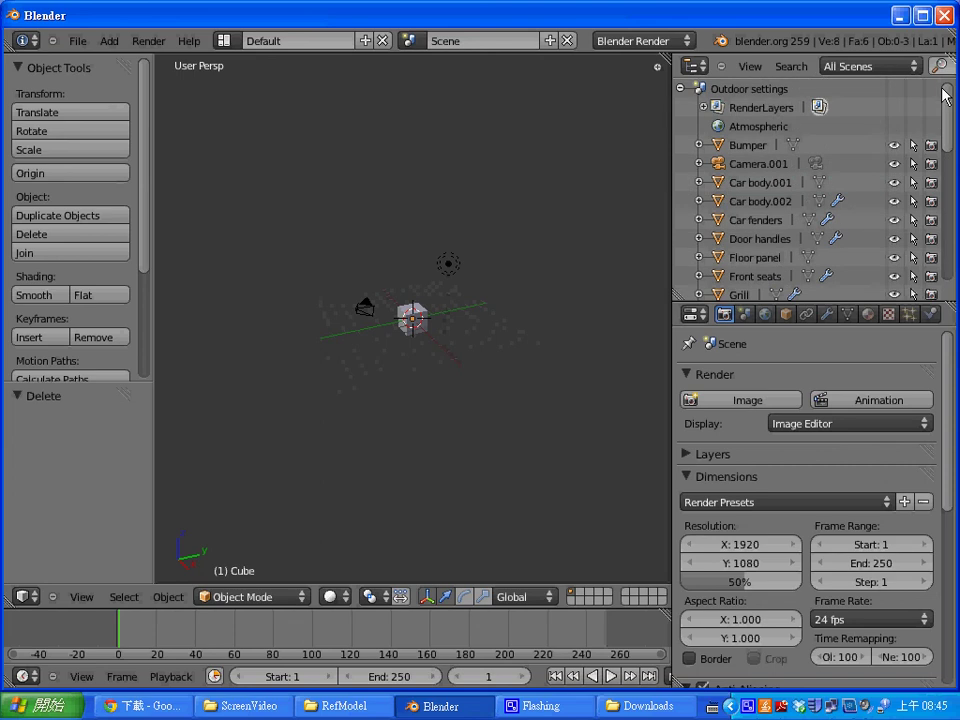
{"action": "left_click", "coordinate": [681, 89]}
{"action": "left_click", "coordinate": [680, 107]}
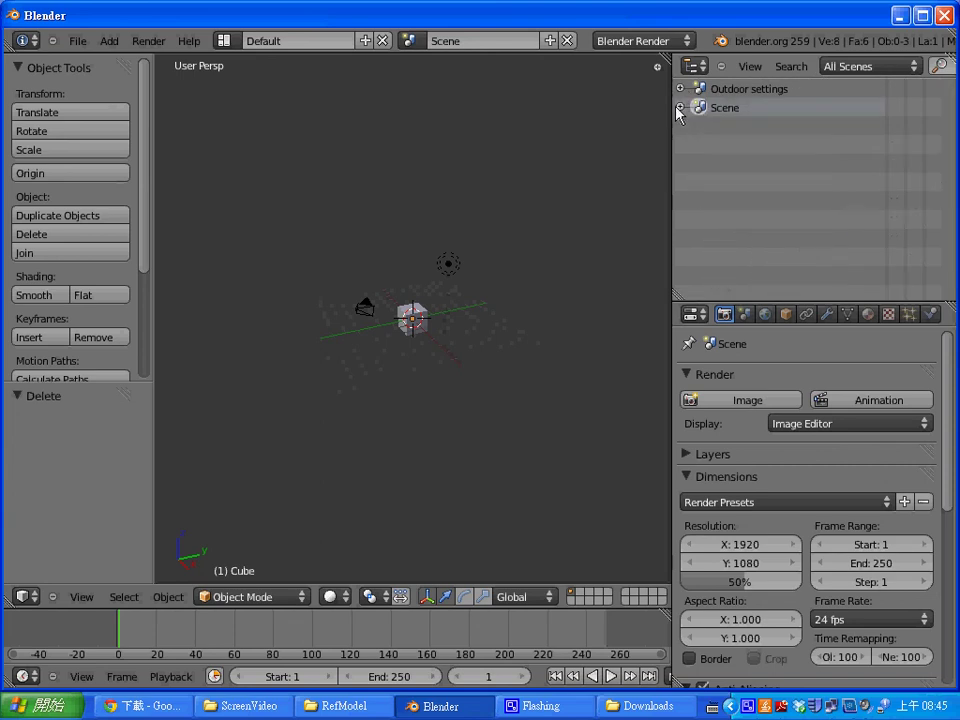
Toggle twice between the Outdoor settings and default Scene, finishing on Scene.
{"action": "left_click", "coordinate": [731, 90]}
{"action": "left_click", "coordinate": [730, 106]}
{"action": "left_click", "coordinate": [732, 92]}
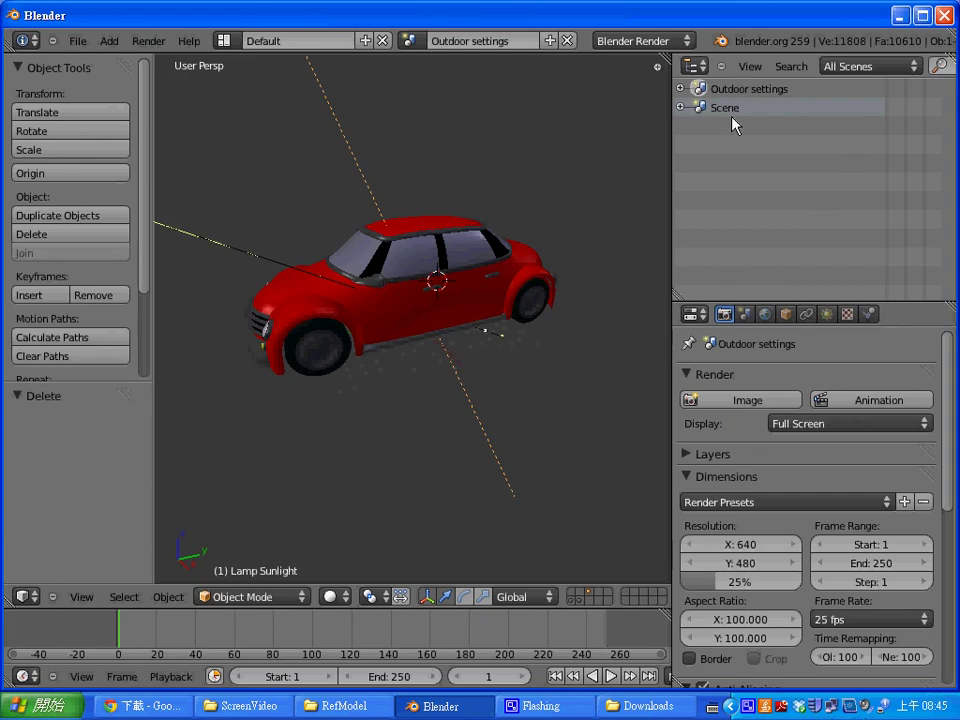
{"action": "left_click", "coordinate": [731, 110]}
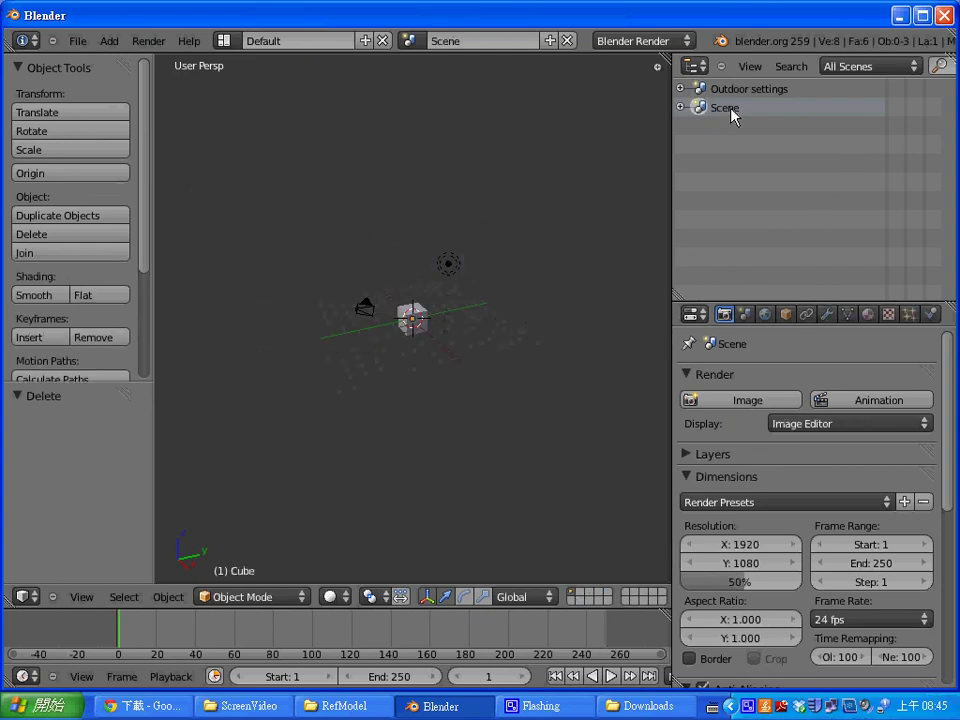